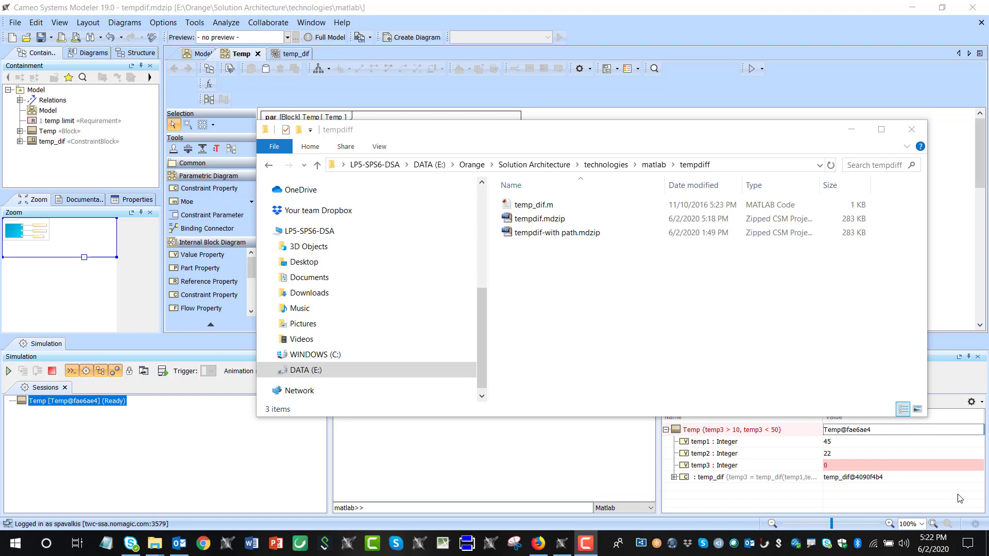
Bring the Model diagram in front of the file window and expand the Temp block in the containment tree.
drag(607, 130, 753, 285)
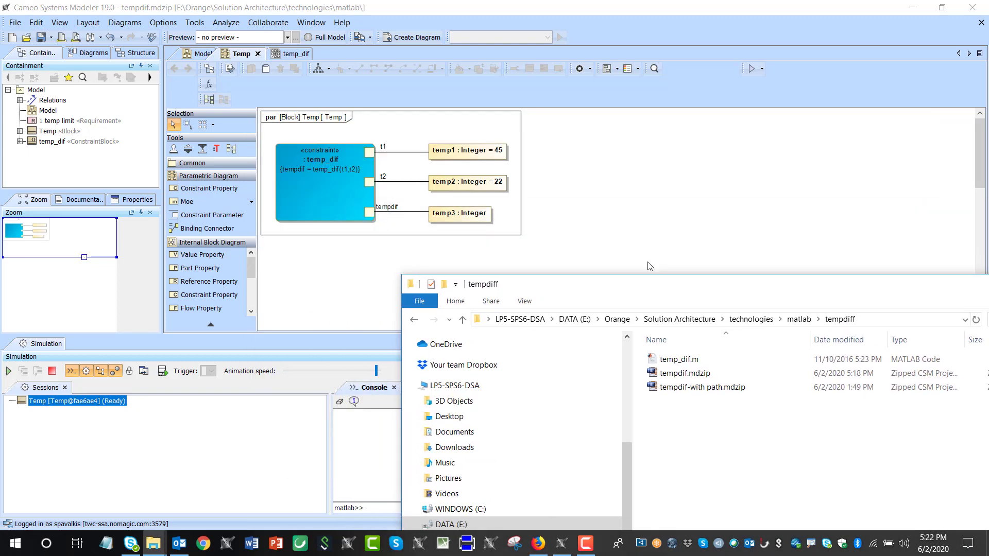
click(201, 54)
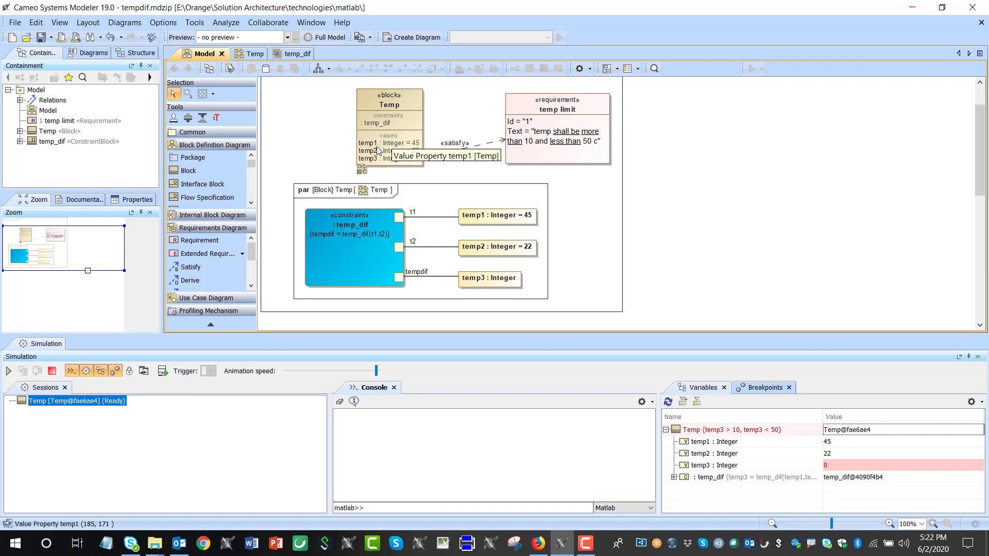
click(20, 131)
scroll(41, 152, down, 1)
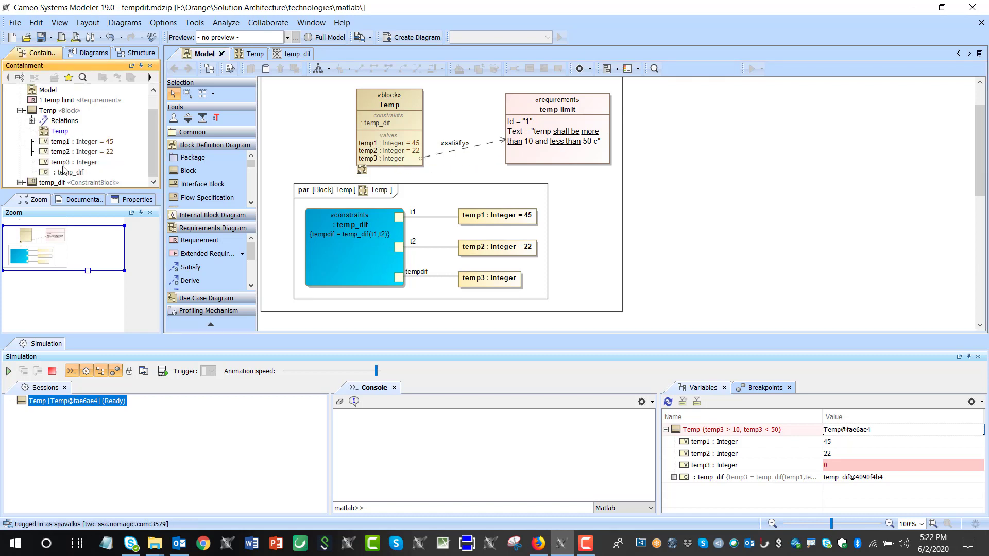
Open the Temp parametric diagram and set the temp_dif constraint's language to Matlab.
double_click(358, 232)
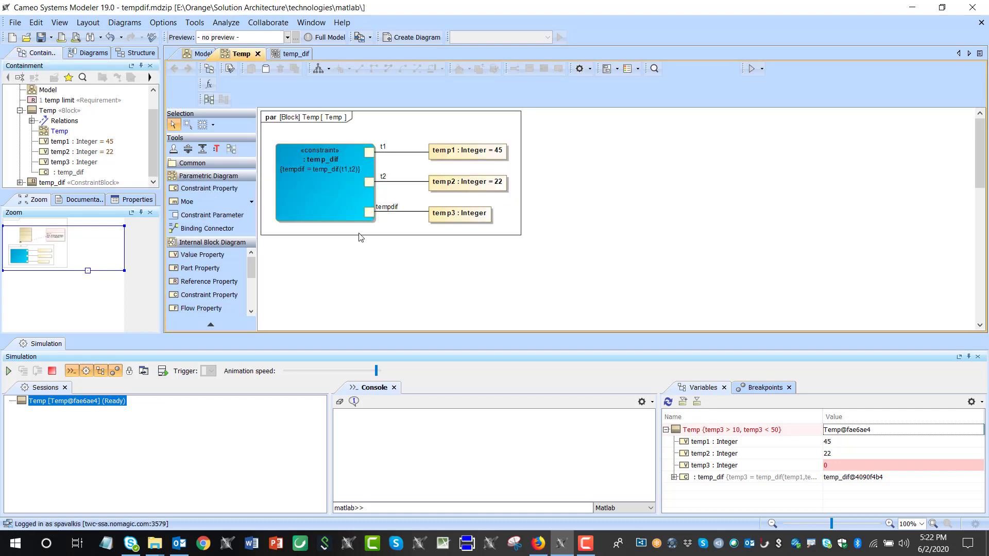
right_click(332, 198)
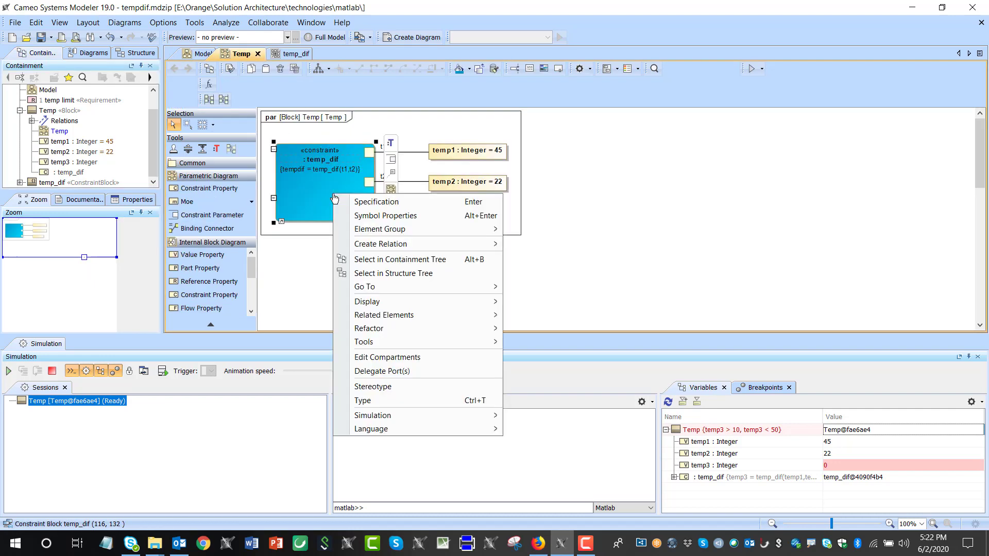
mouse_move(466, 430)
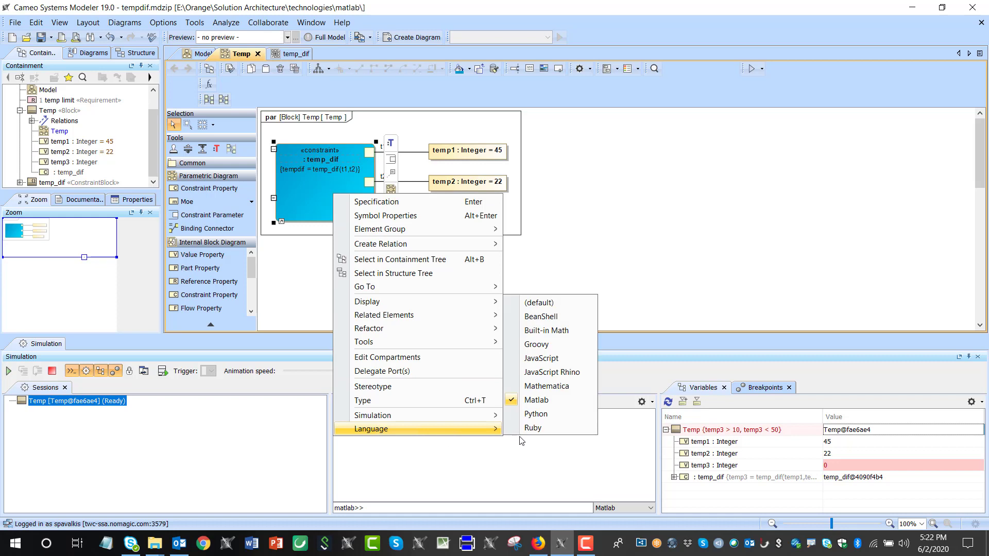
click(640, 221)
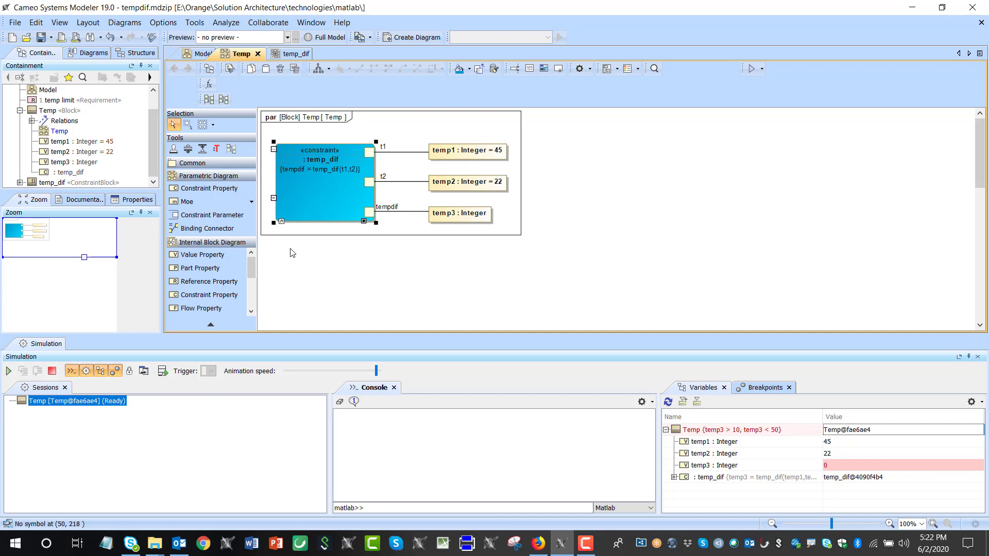
Collapse Temp and attach temp_dif.m from the tempdiff folder to the Model as an attached file.
click(311, 316)
scroll(30, 140, up, 1)
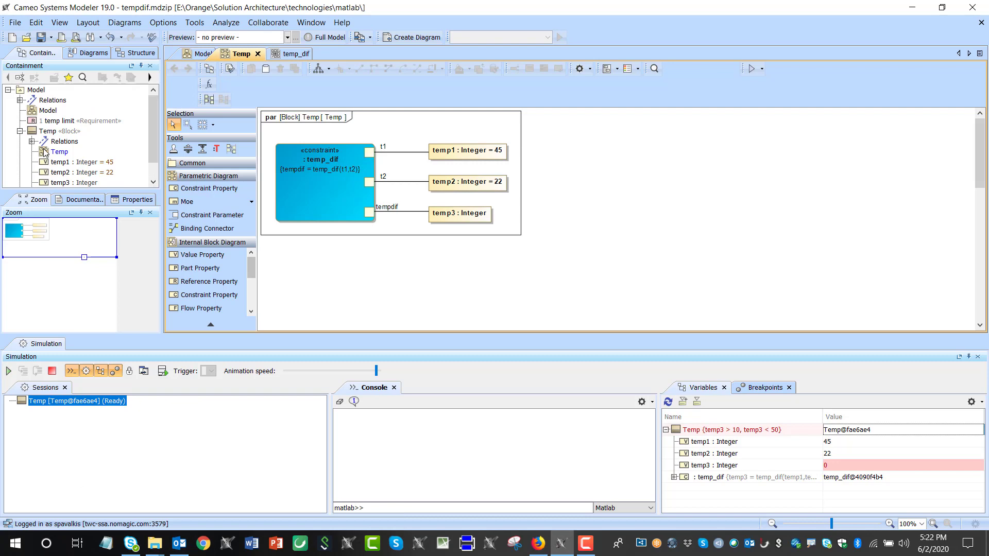
click(20, 130)
mouse_move(153, 544)
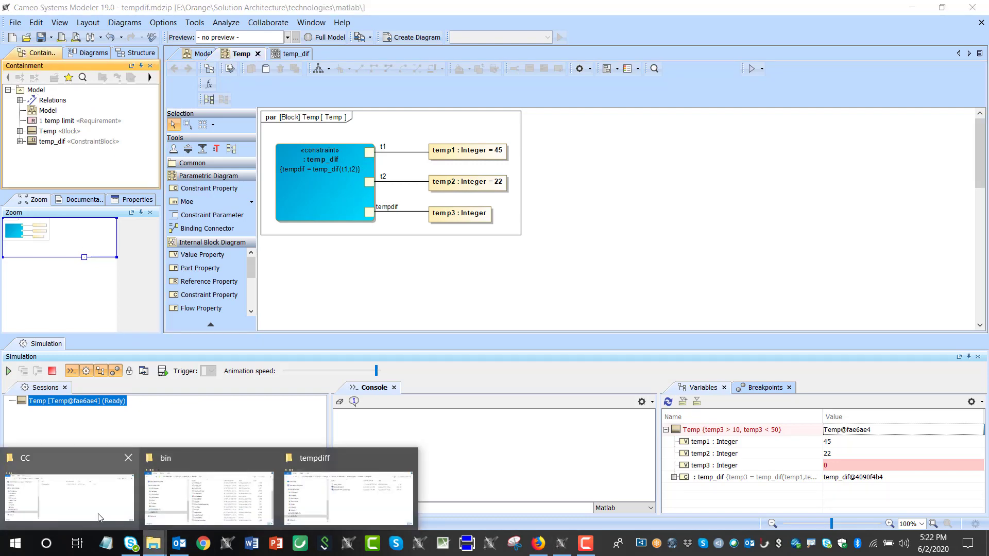
click(379, 510)
click(708, 188)
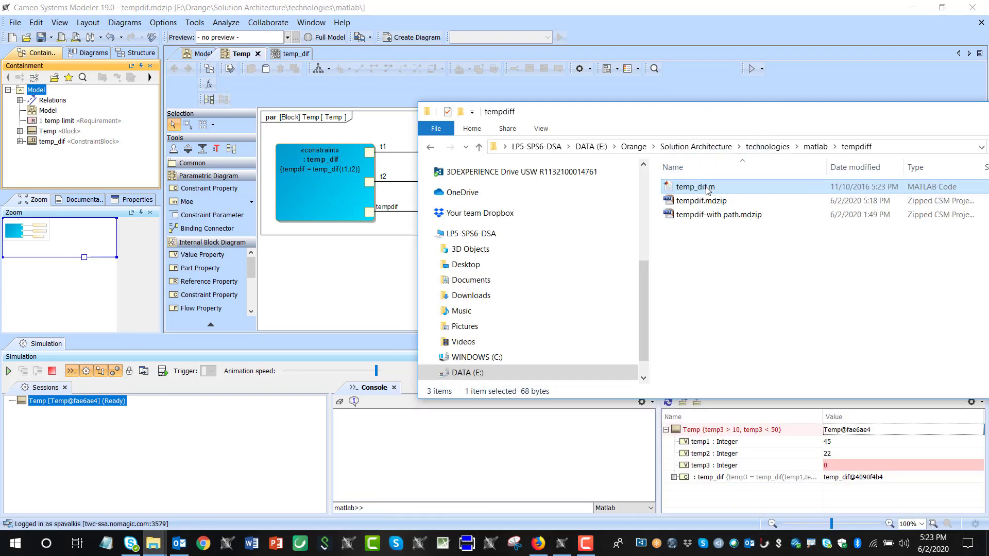
drag(711, 190, 31, 93)
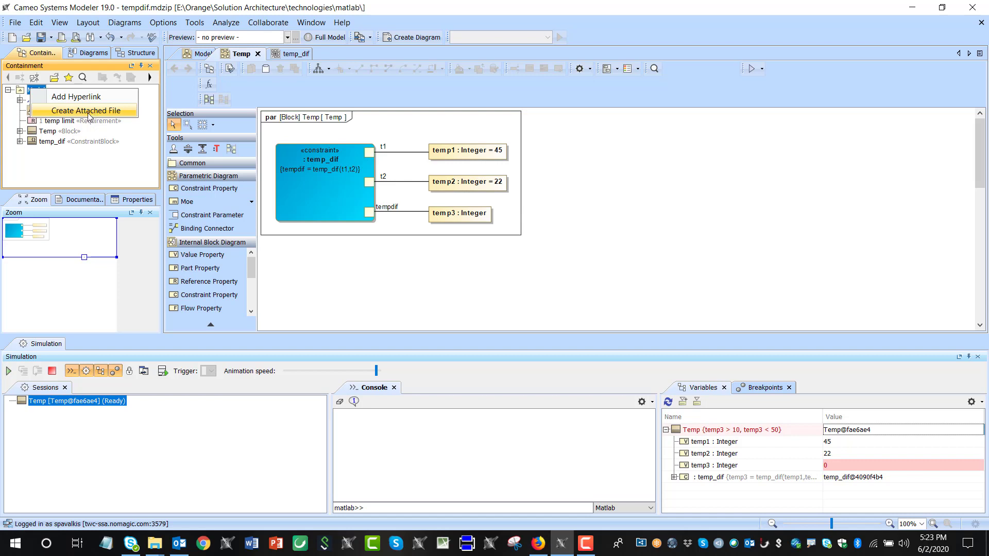
click(88, 115)
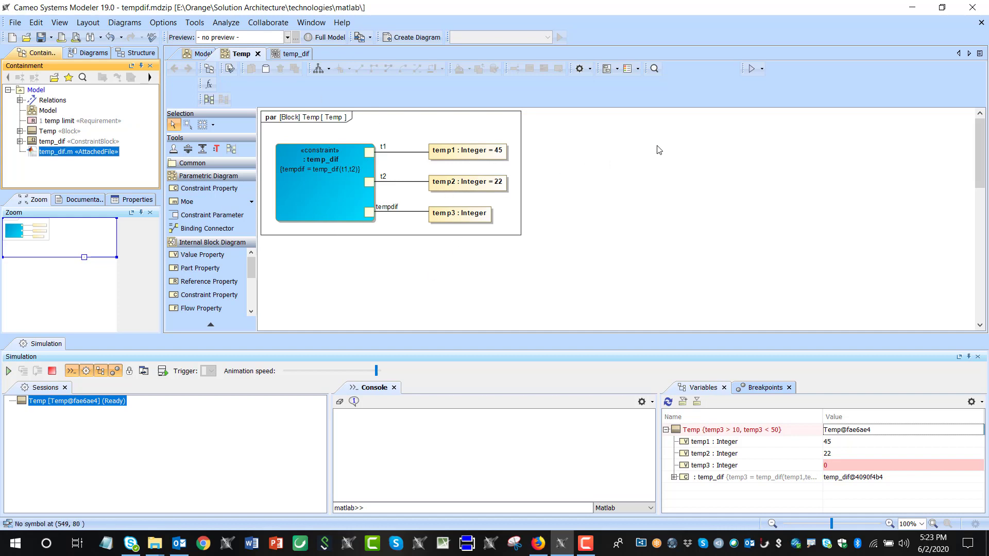
Run the Temp simulation, confirming the end of the previous session.
click(762, 70)
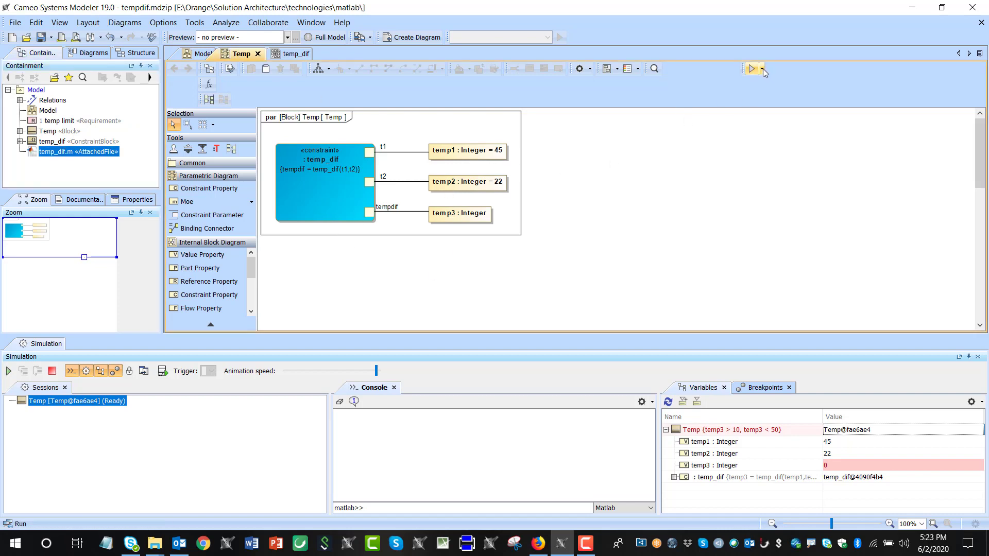
click(762, 69)
click(769, 85)
click(546, 313)
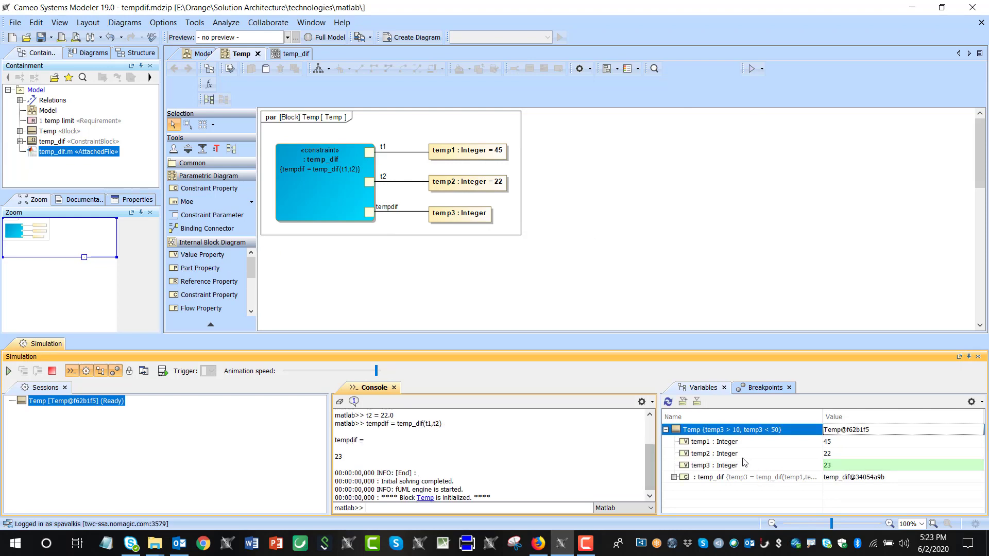
Set temp2 to 10 and temp1 to 20 in the Variables panel, yielding temp3 = 10.
click(835, 455)
text(10)
key(Return)
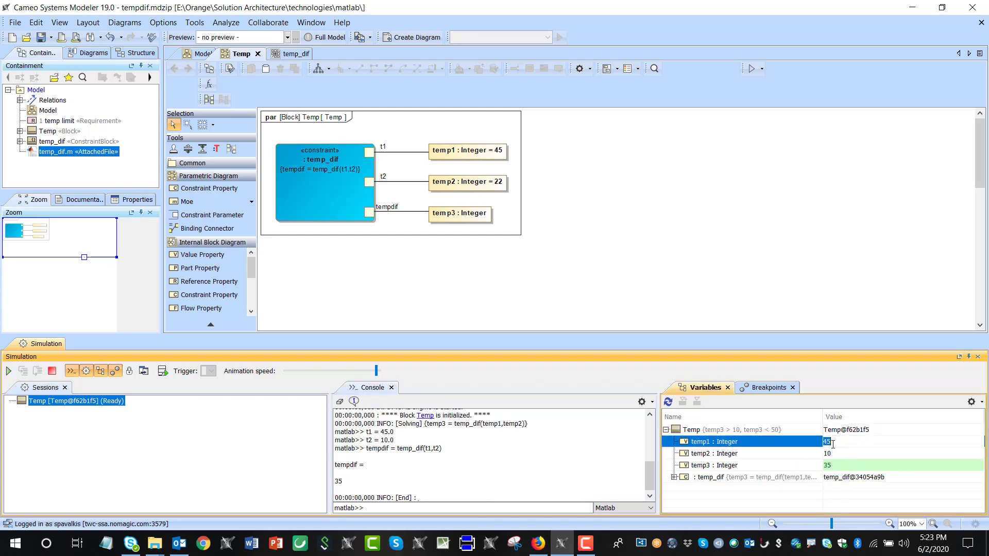
text(20)
key(Return)
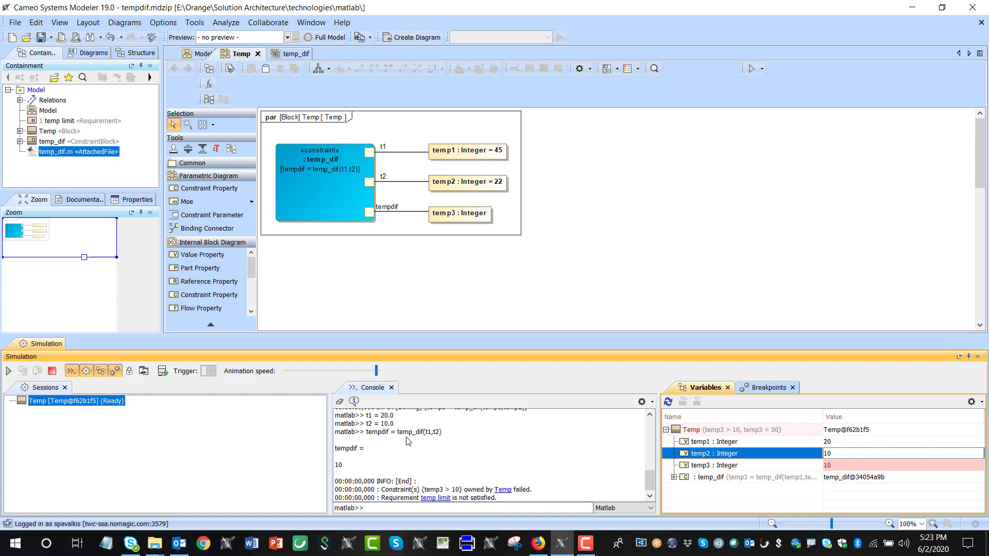
scroll(438, 453, up, 1)
scroll(447, 458, down, 1)
Delete the attached temp_dif.m from the model tree and bring up the tempdiff folder.
click(44, 152)
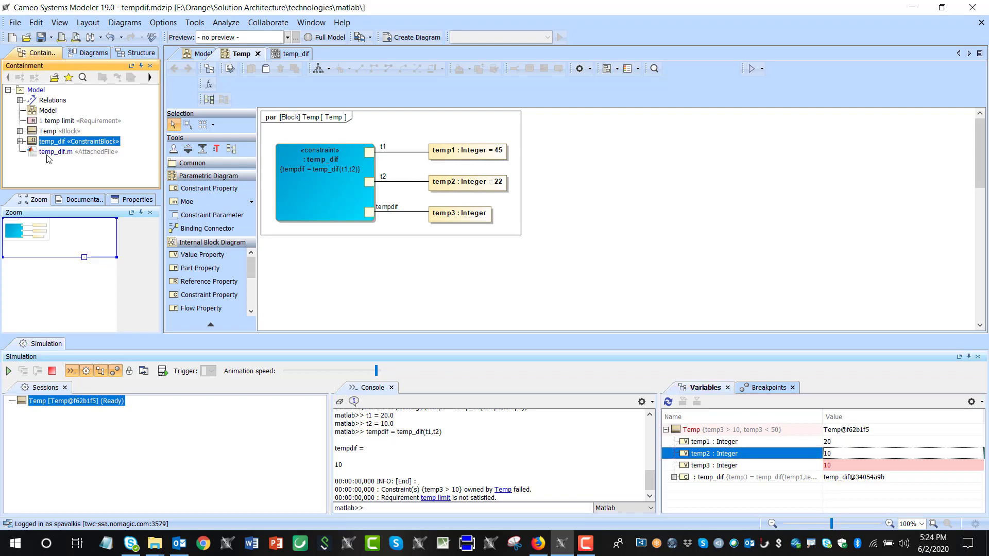
key(Delete)
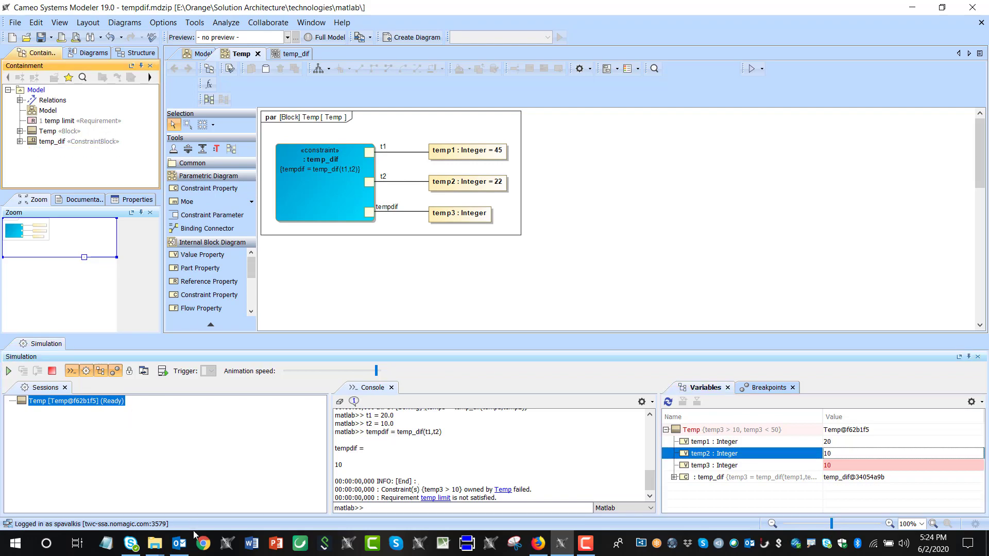
click(155, 547)
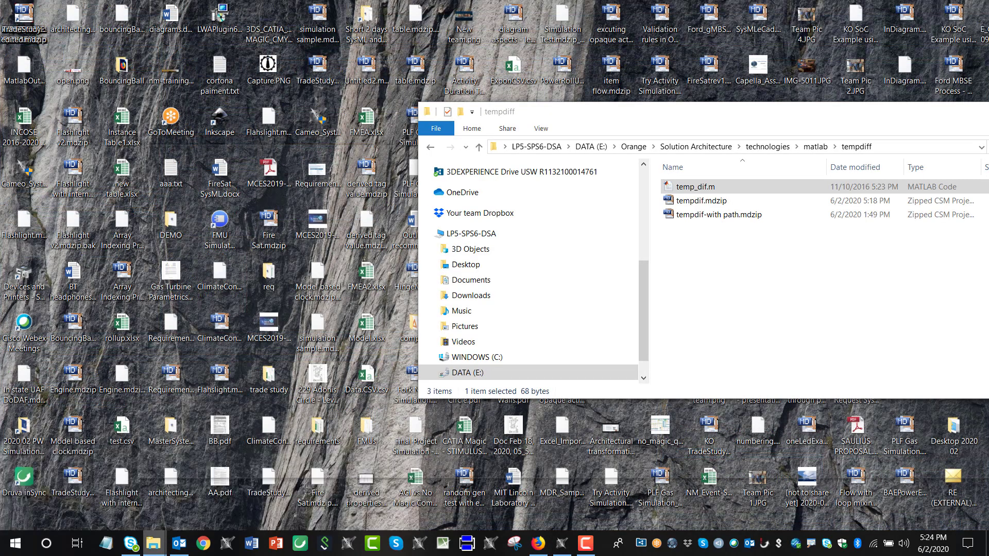
click(350, 487)
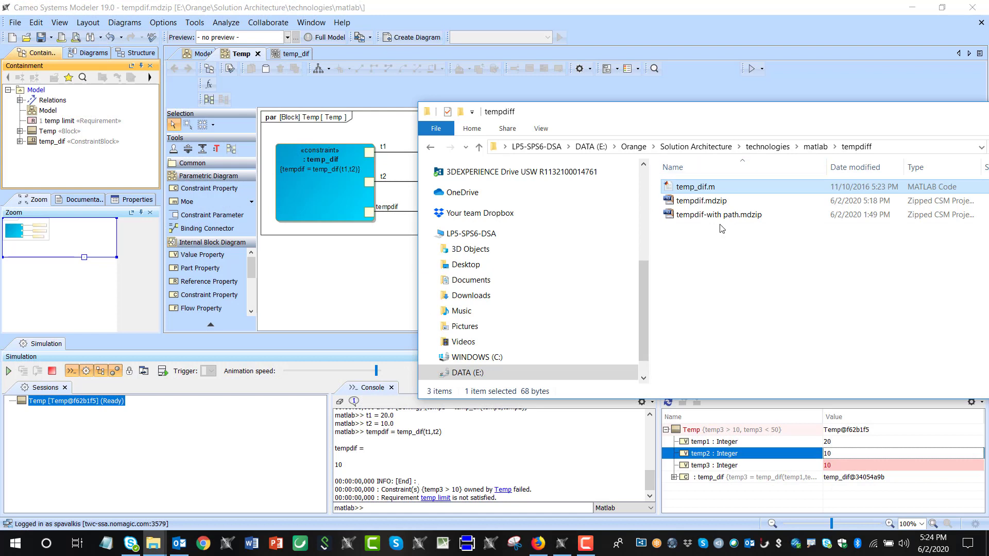
Stop the simulation and start a new Temp run, giving temp1 45, temp2 22, temp3 23.
click(400, 265)
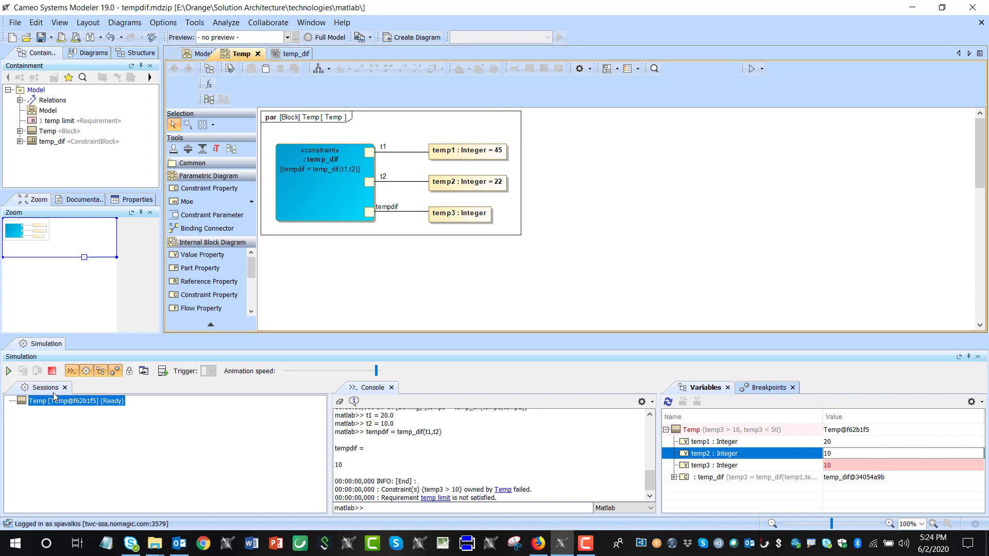
click(52, 371)
click(8, 371)
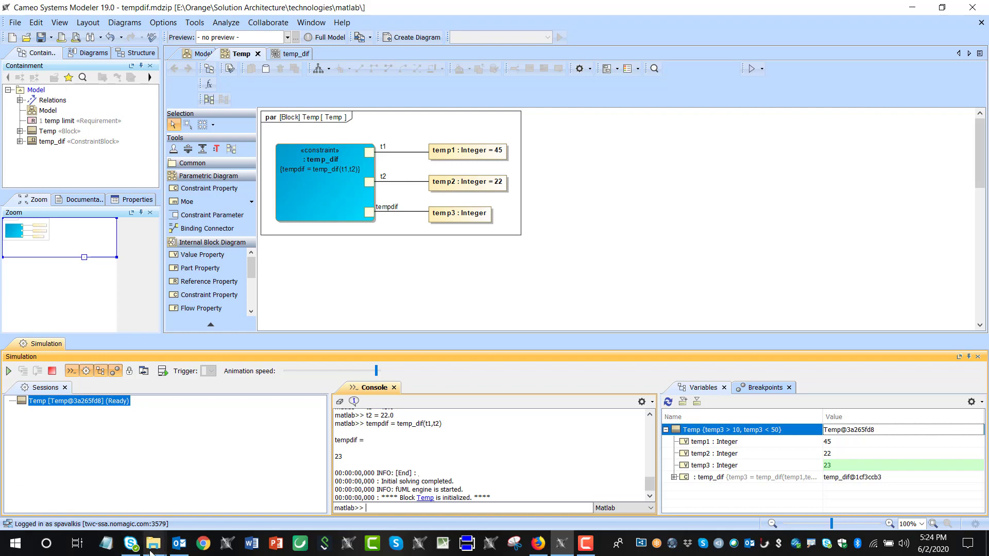
Delete temp_dif.m from the tempdiff folder in File Explorer.
mouse_move(154, 544)
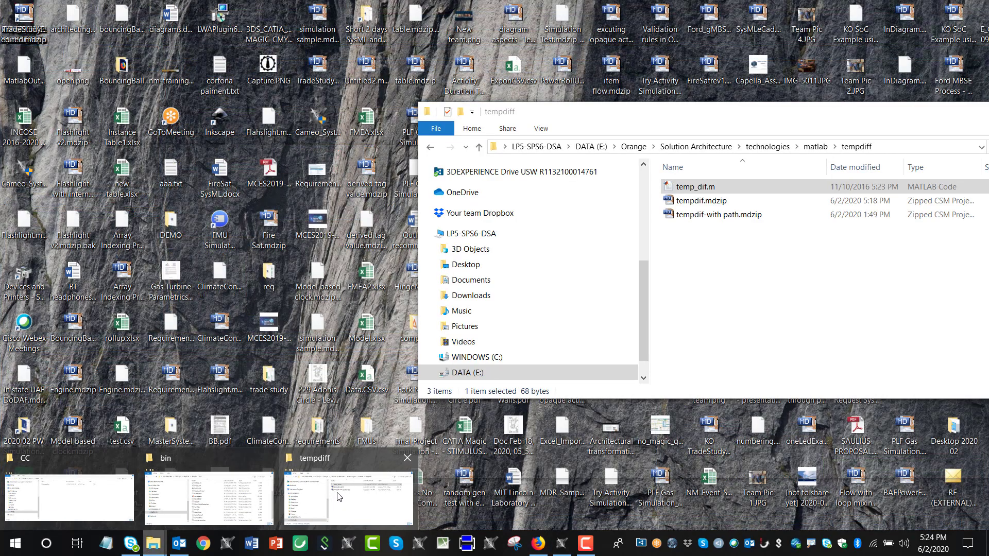
click(339, 497)
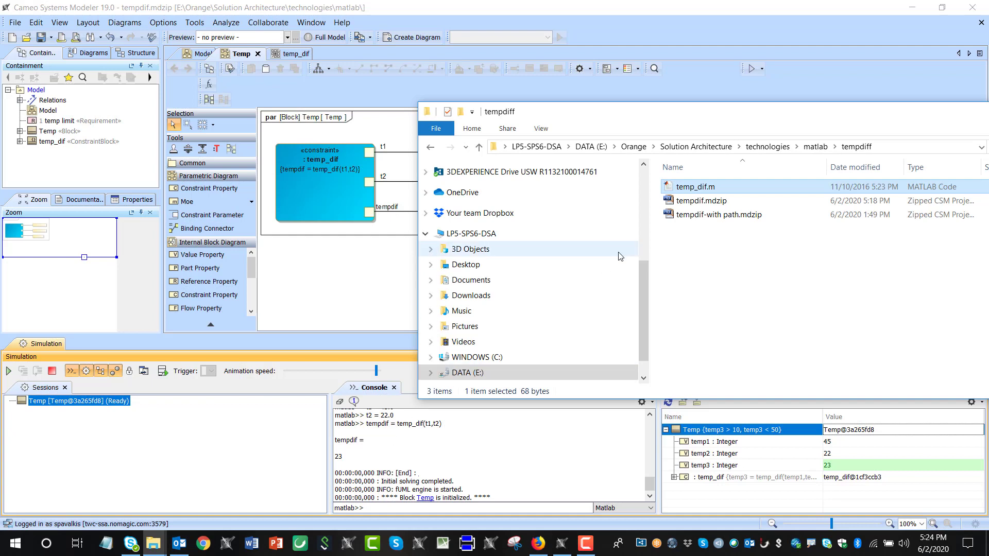
click(685, 190)
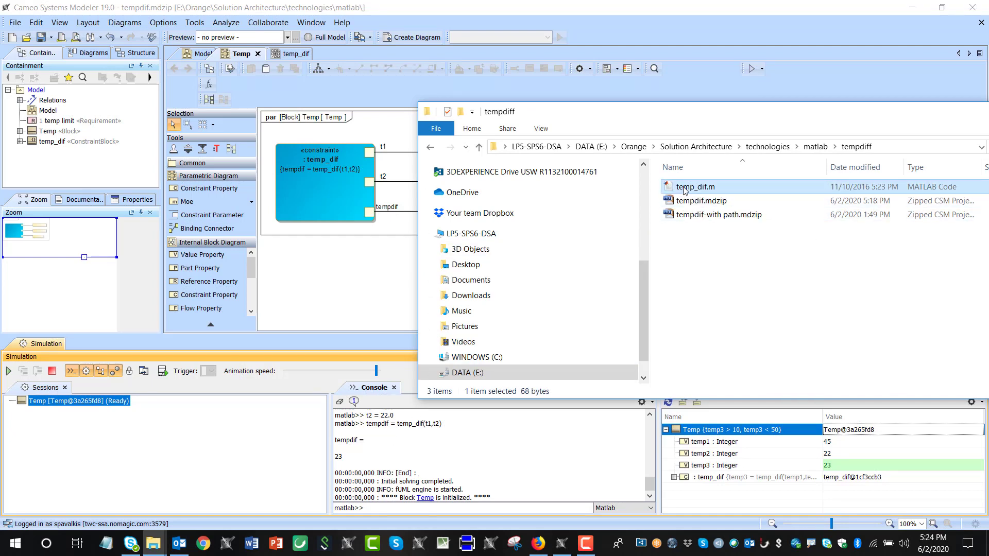
key(Delete)
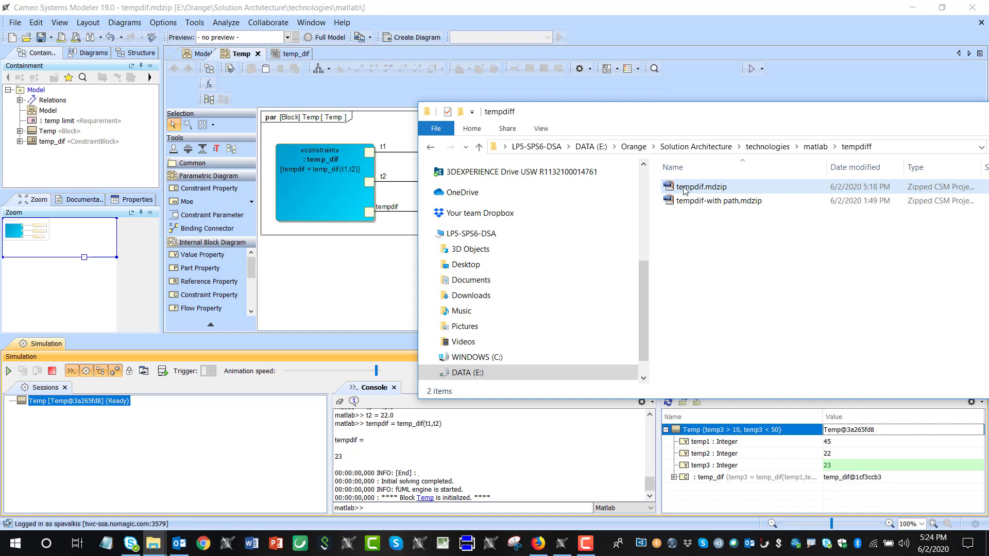
Stop and restart the Temp simulation twice, then focus the Matlab console command line.
click(51, 371)
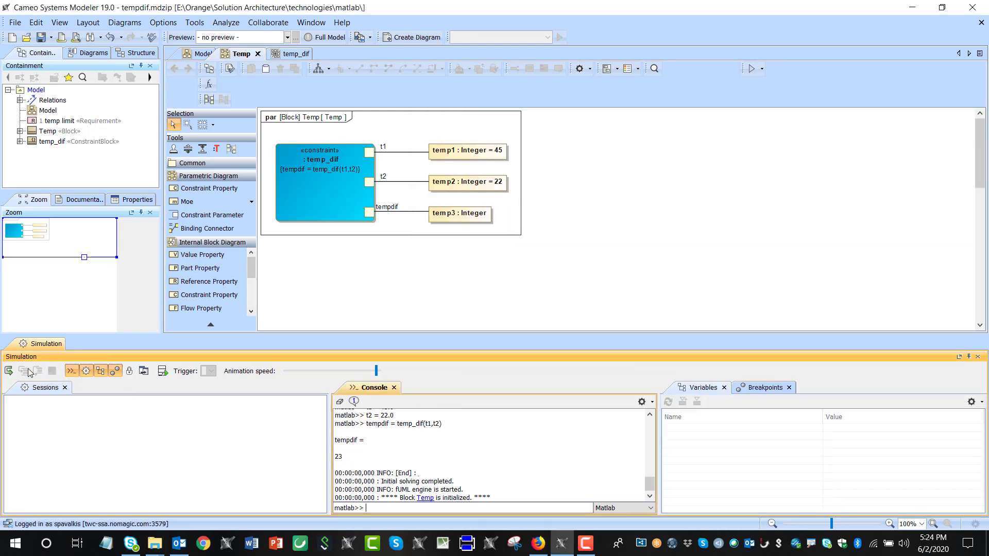
click(8, 371)
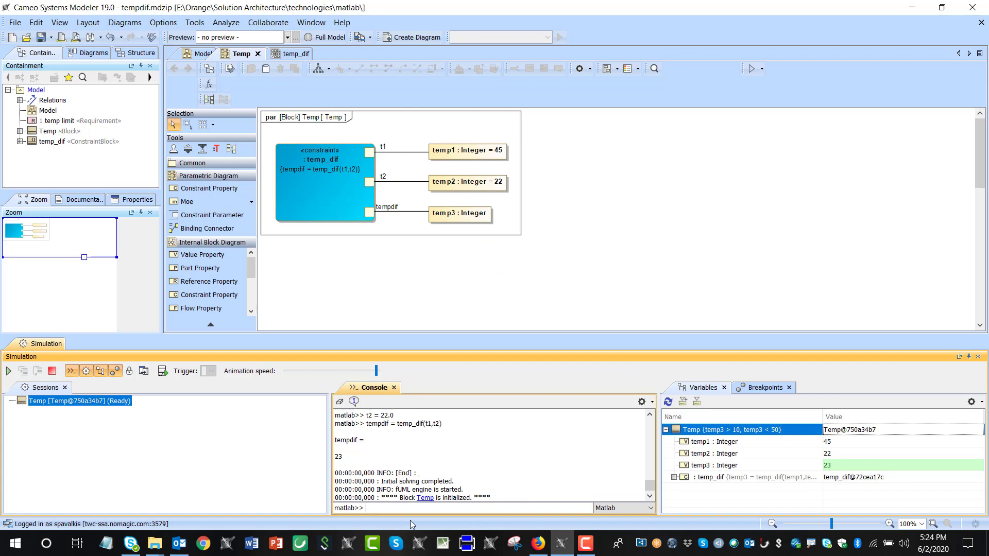
click(52, 371)
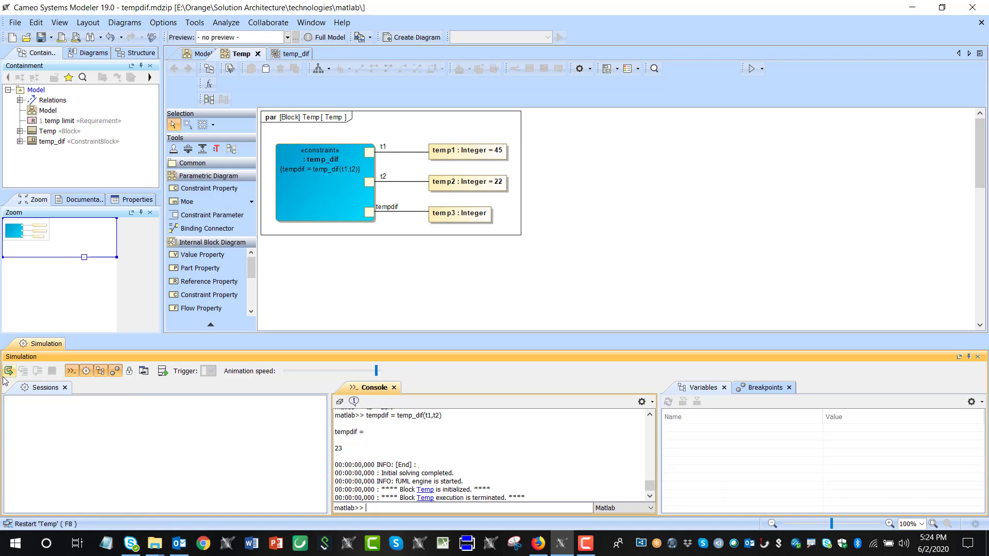
click(8, 371)
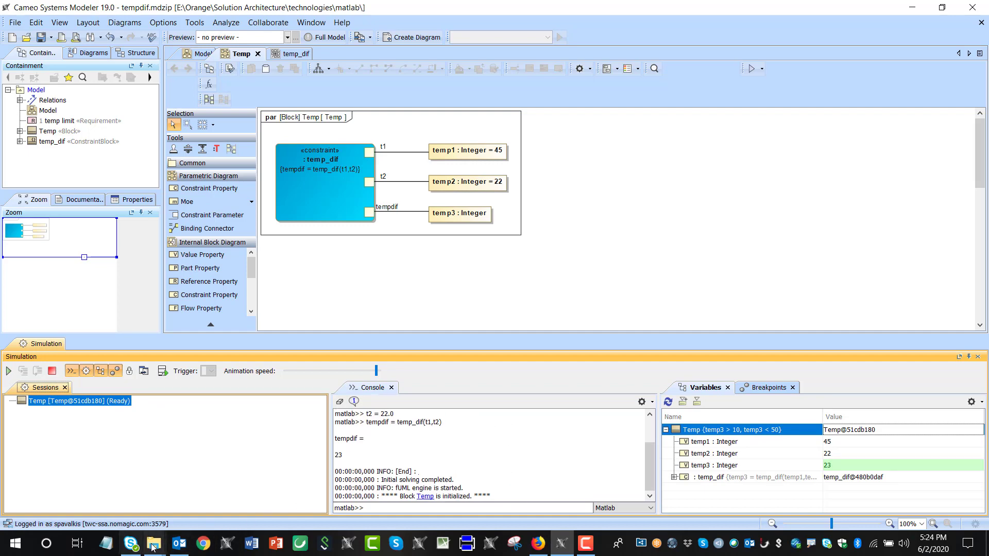
mouse_move(155, 549)
mouse_move(340, 510)
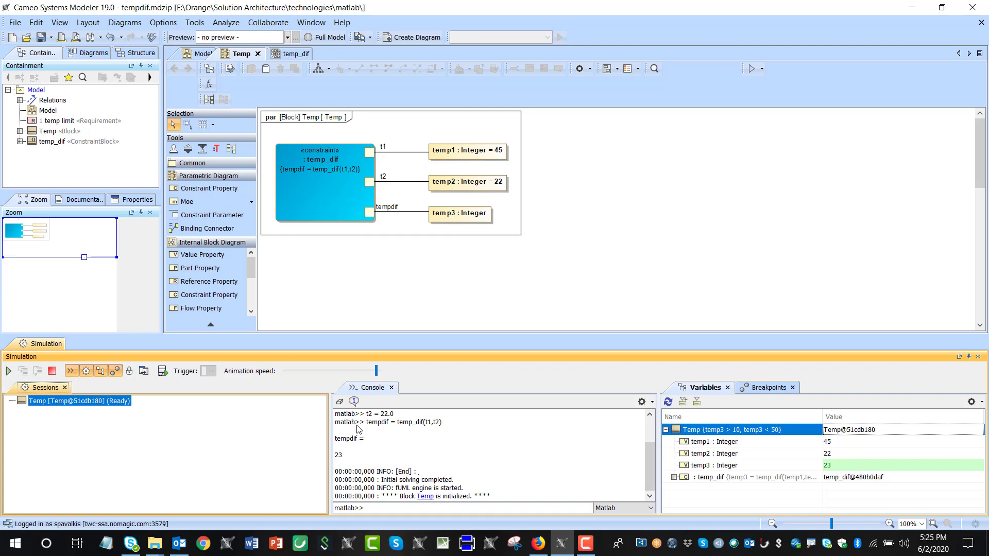
click(396, 507)
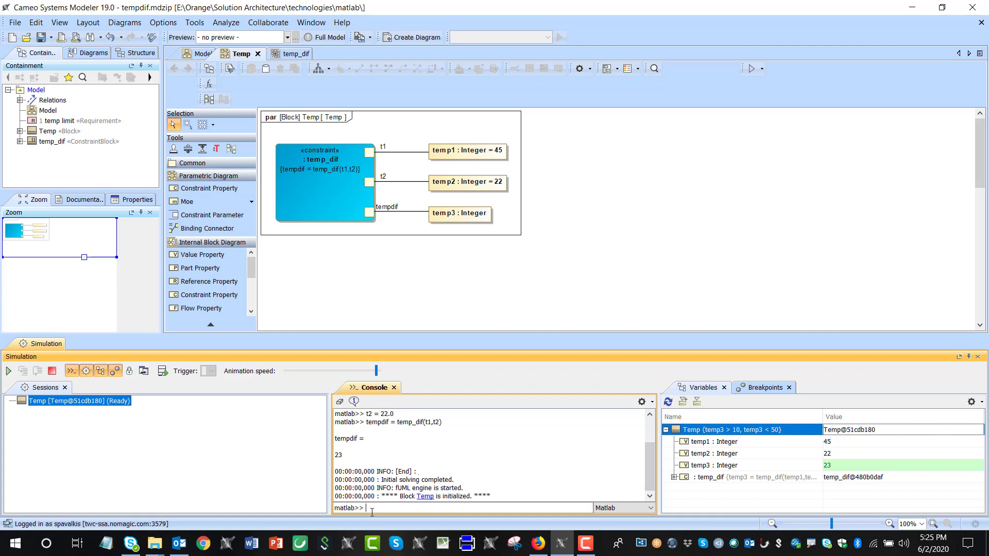
Keep Matlab as the console language and run pathtool to open the Set Path dialog.
click(625, 509)
click(624, 508)
click(400, 508)
text(pathtool)
key(Return)
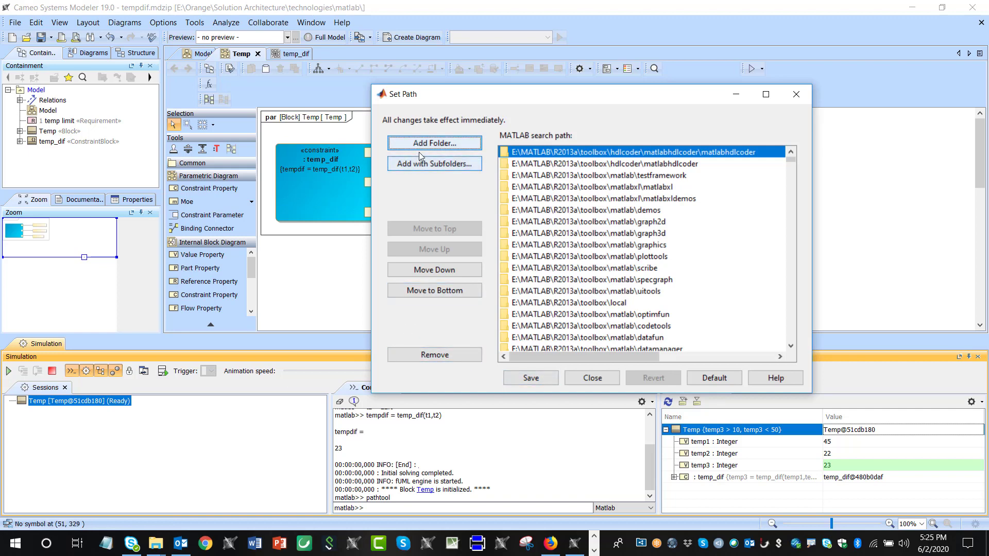
Add the folder E:\Orange\CC to the MATLAB search path and save it.
click(432, 147)
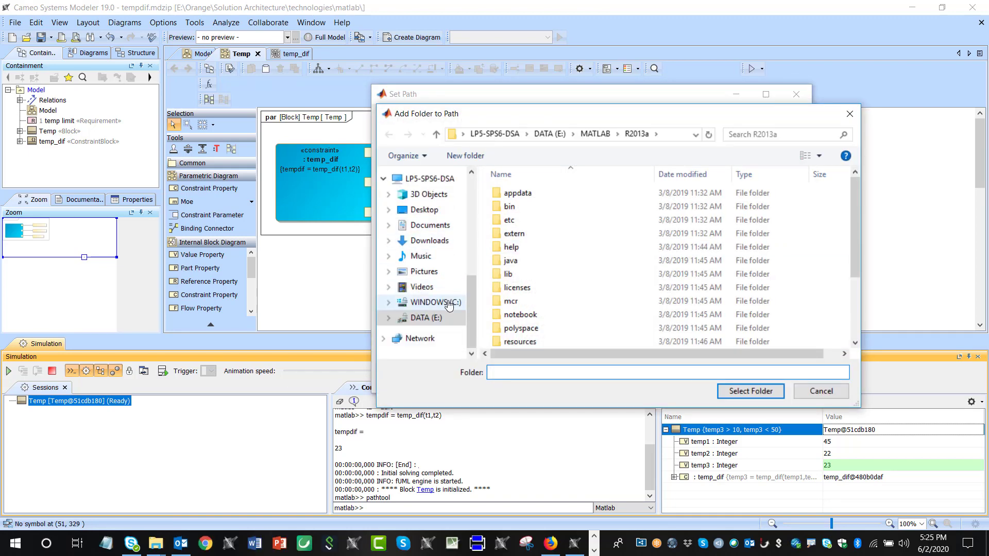
click(435, 318)
double_click(520, 300)
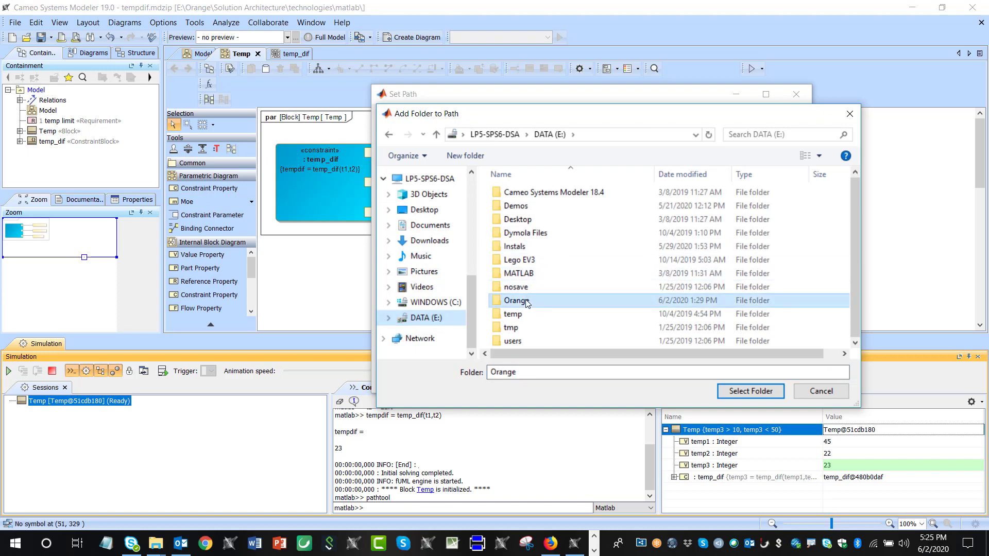
double_click(510, 206)
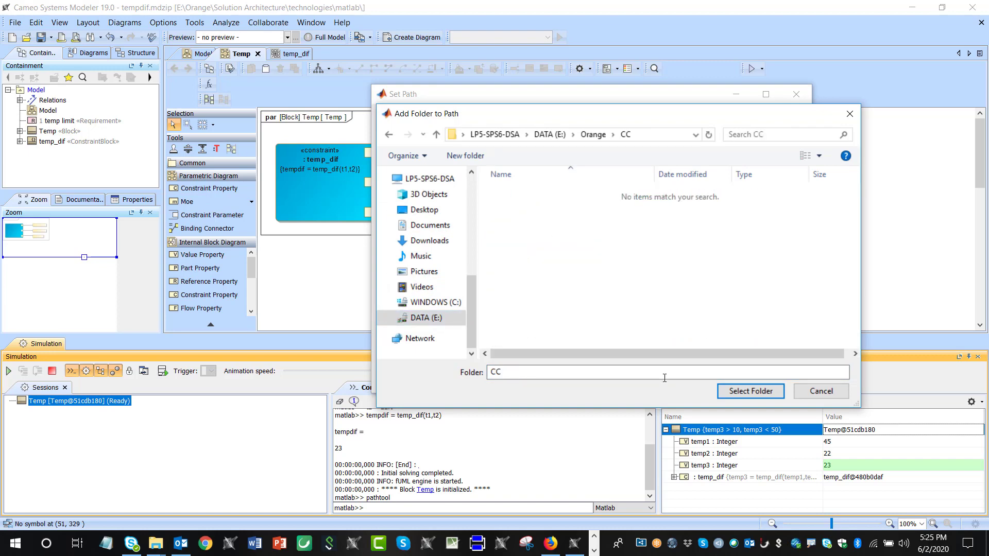
click(735, 393)
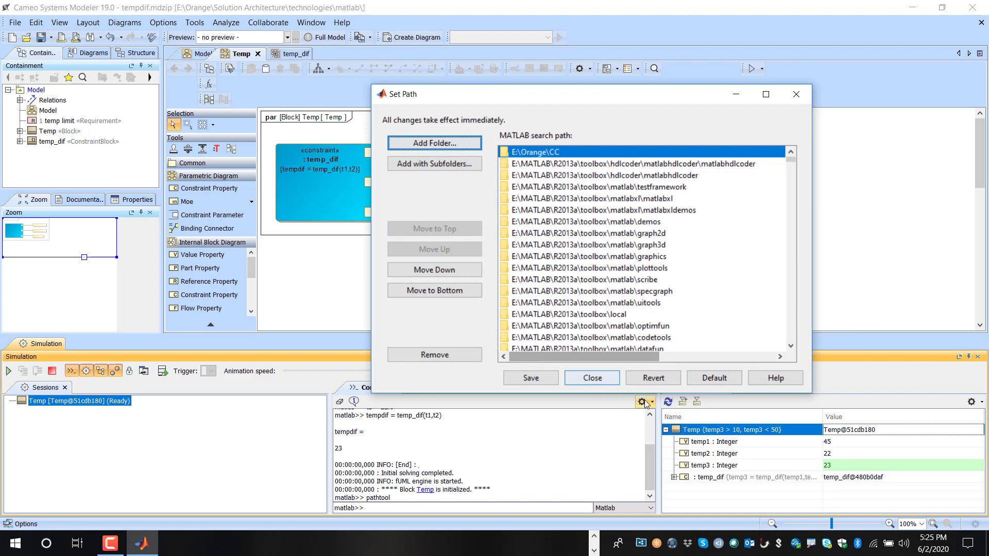
click(521, 382)
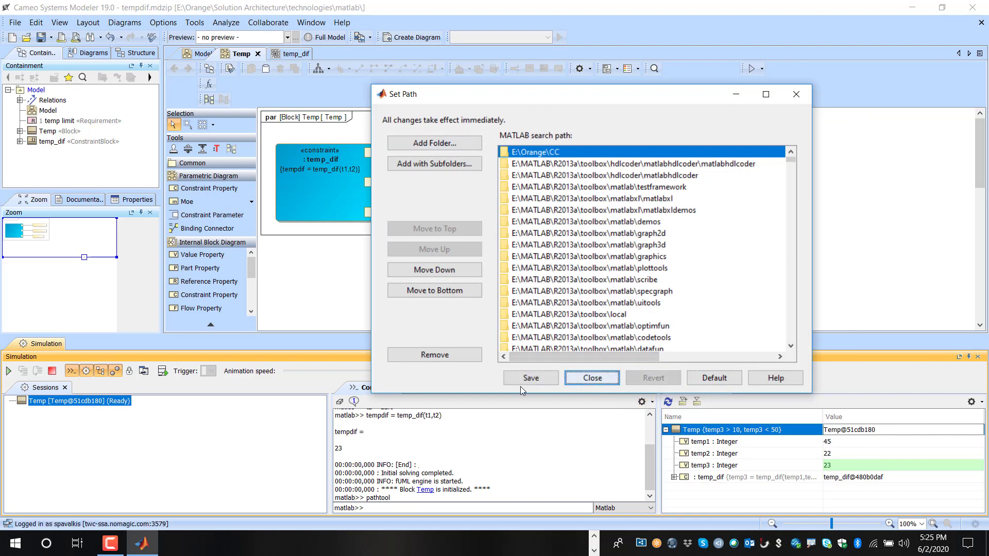
Close Set Path, rerun the Temp simulation for temp3 = 23, and query the MATLAB version.
click(593, 378)
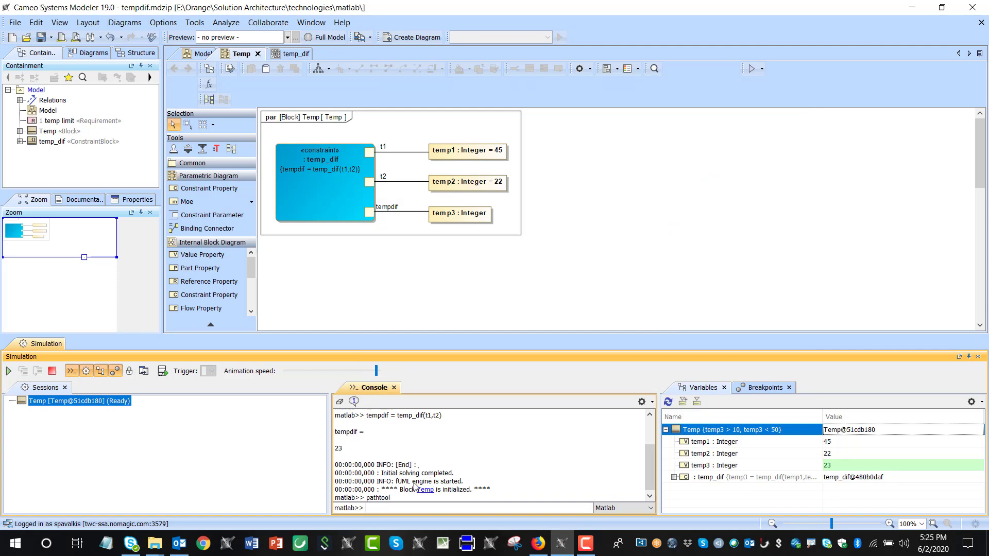
click(9, 371)
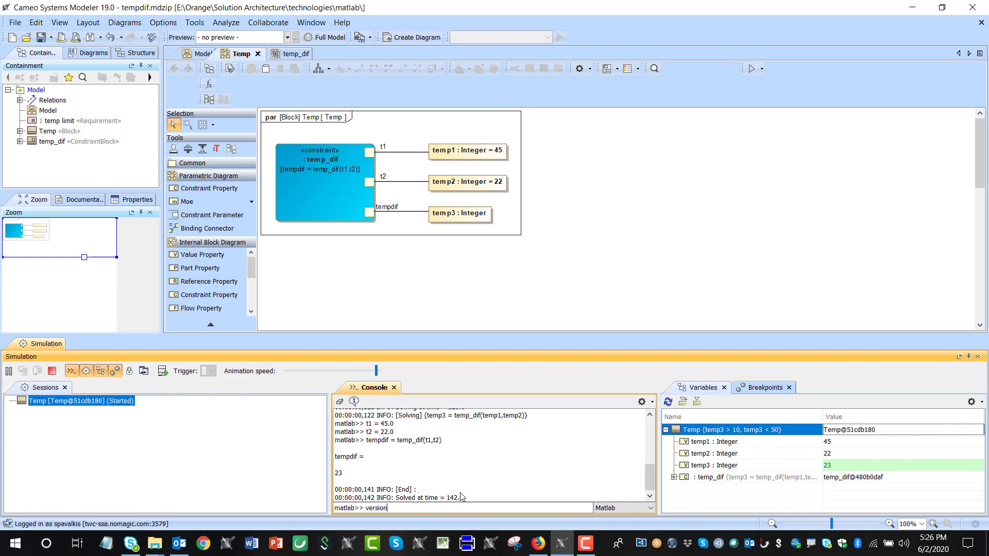
key(Return)
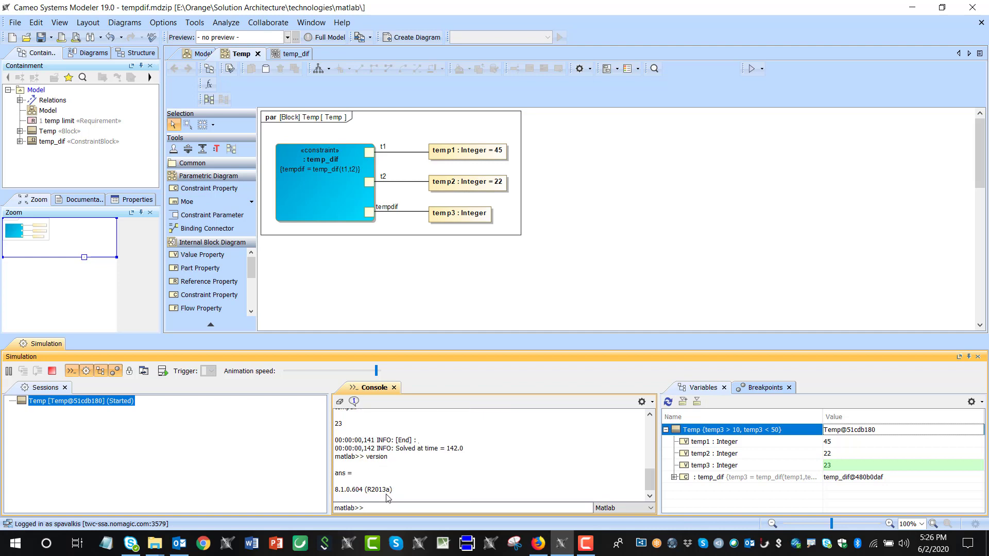
click(47, 543)
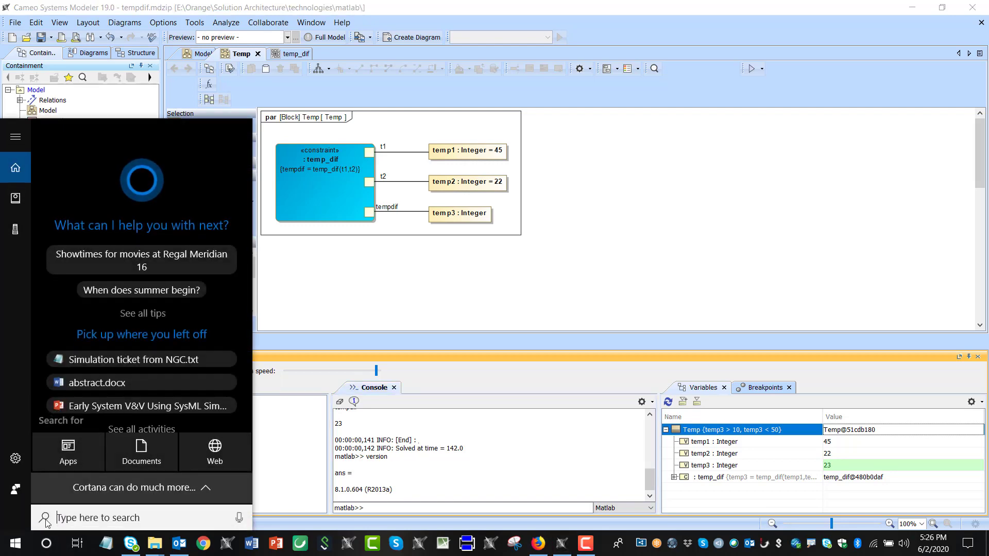
text(matlab)
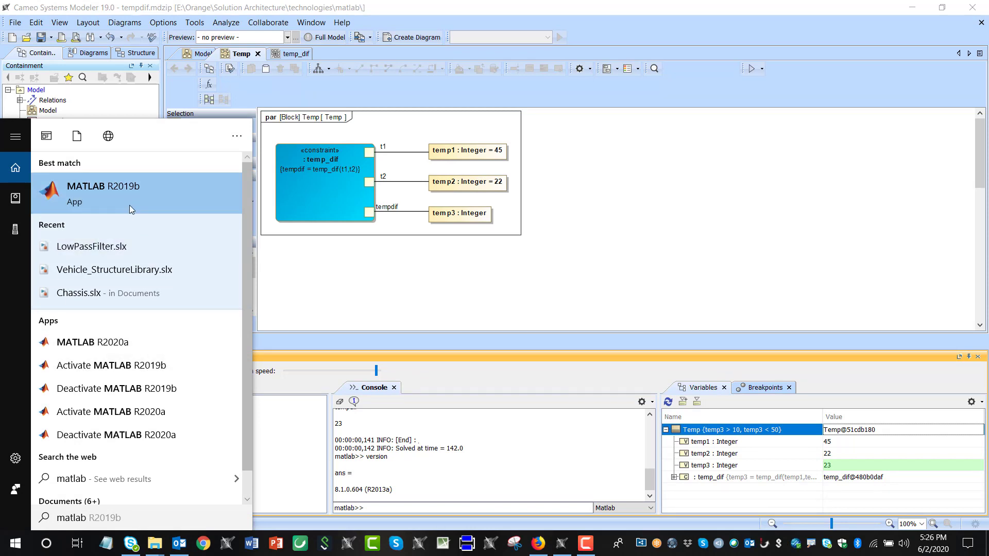
click(477, 292)
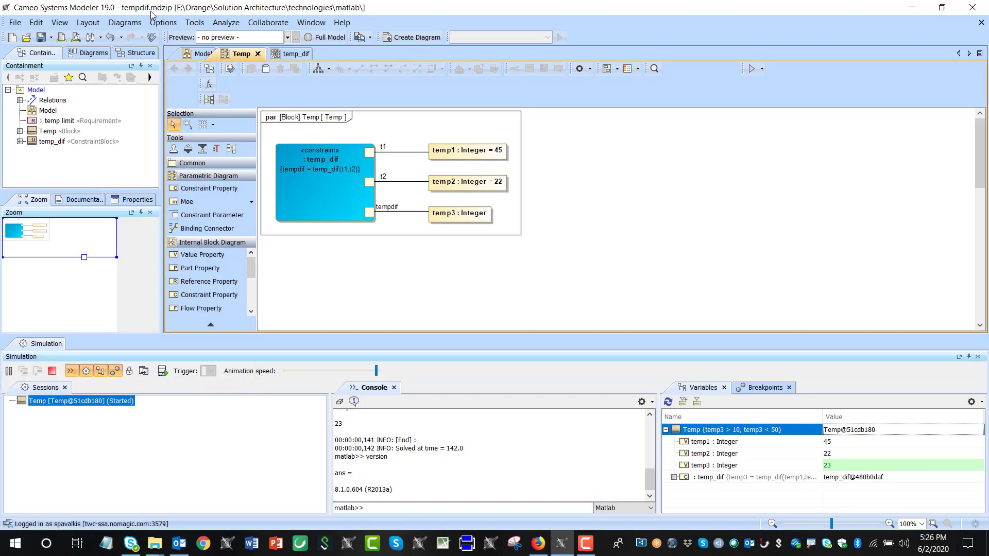
click(195, 23)
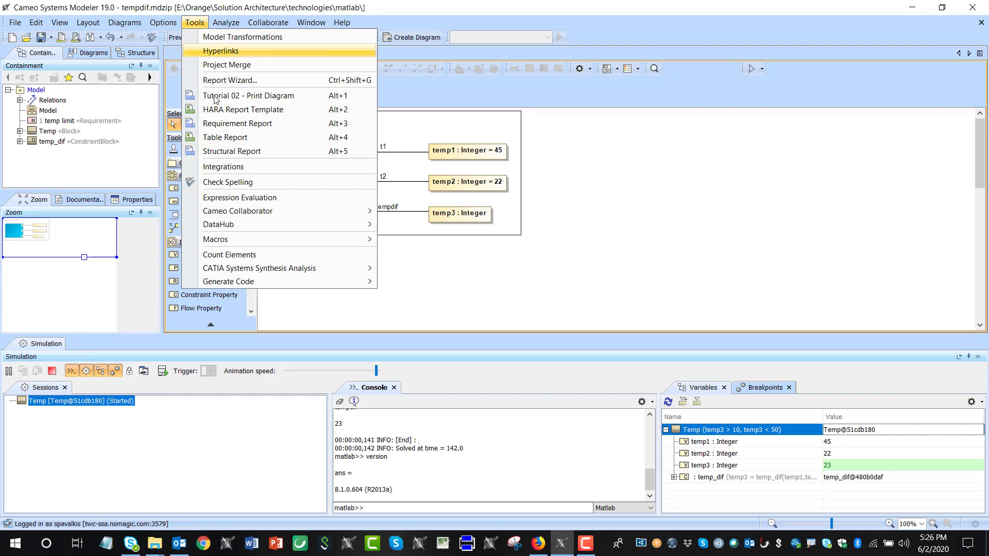
click(244, 168)
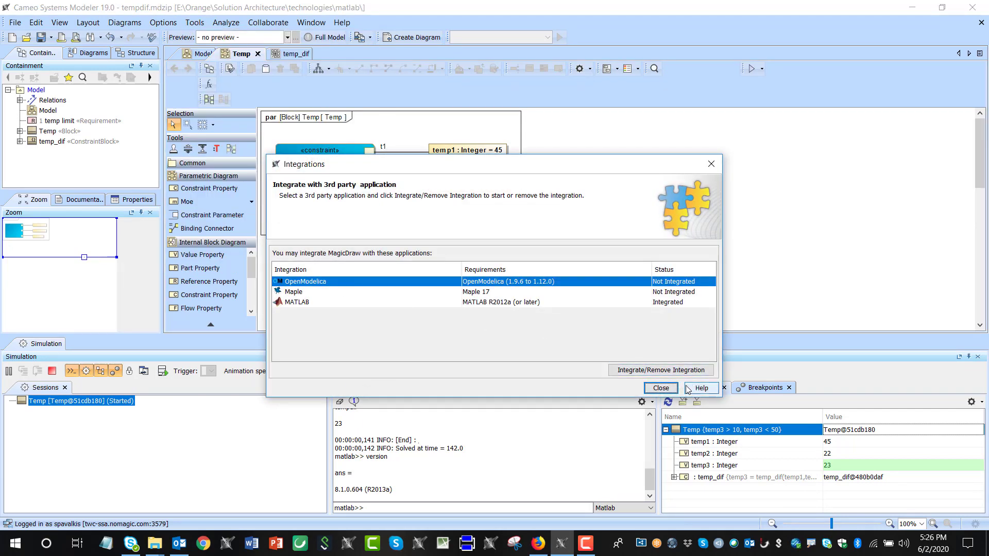
click(661, 388)
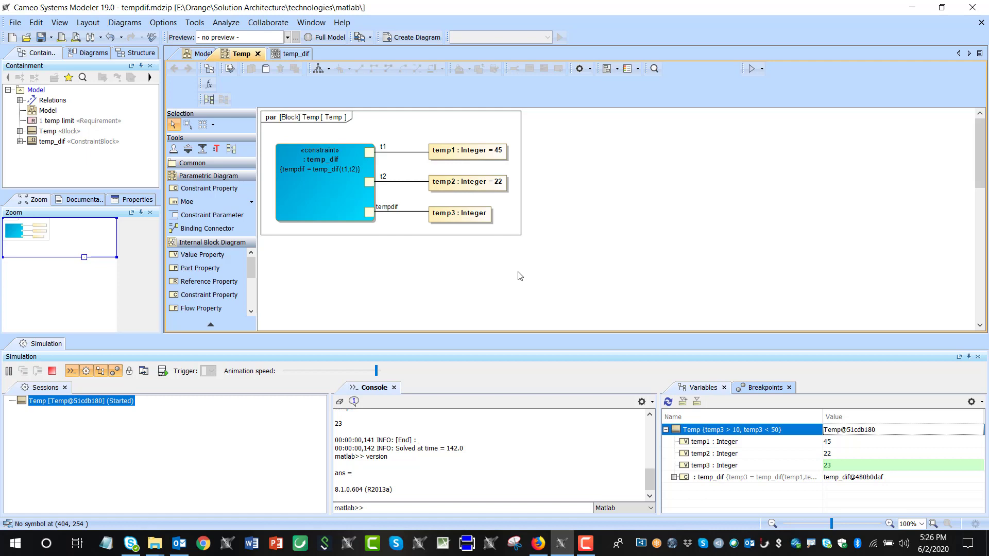
Close the project without saving and open tempdif-with path.mdzip from the tempdiff folder.
click(981, 24)
click(540, 312)
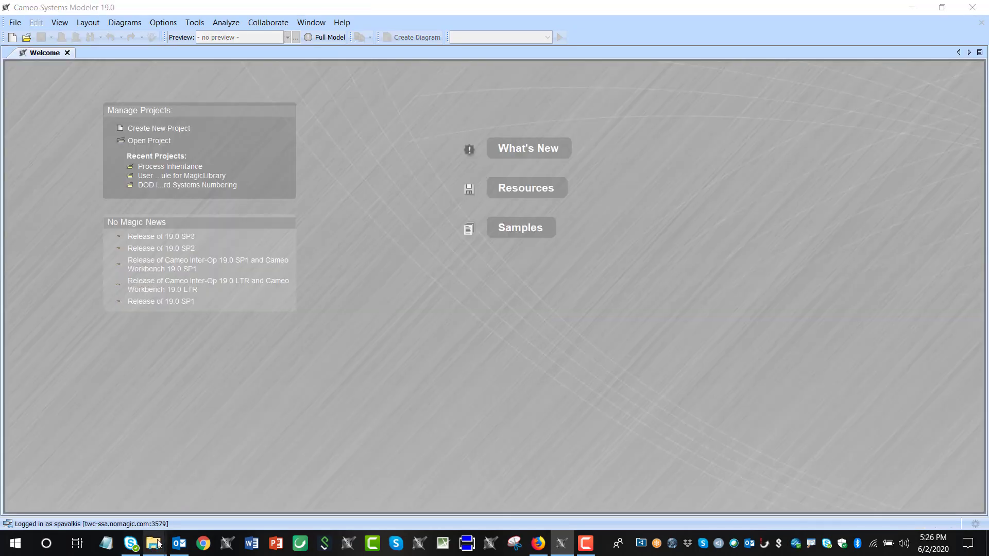
mouse_move(154, 544)
click(363, 502)
drag(697, 201, 647, 8)
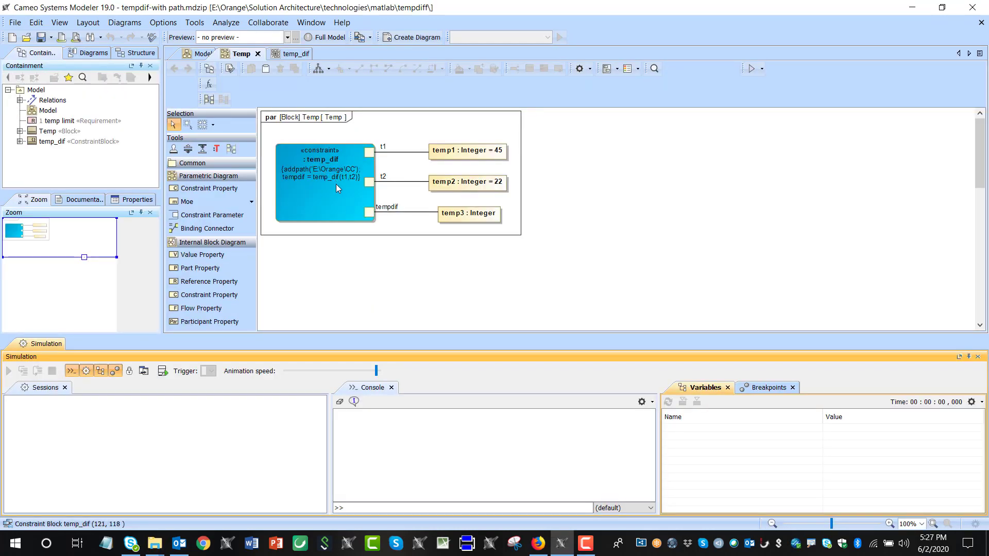
scroll(336, 184, up, 2)
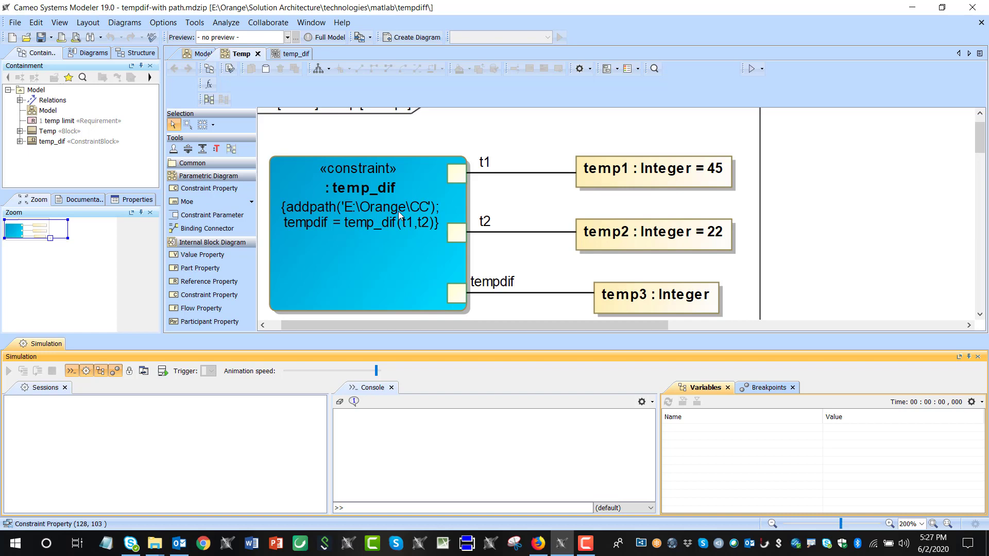
click(20, 141)
scroll(72, 167, down, 1)
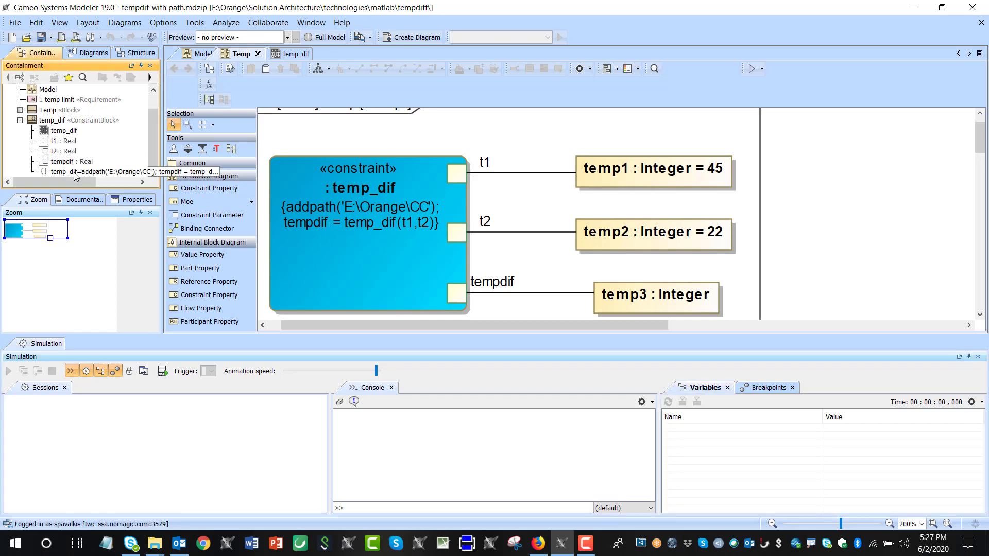
double_click(75, 174)
click(742, 225)
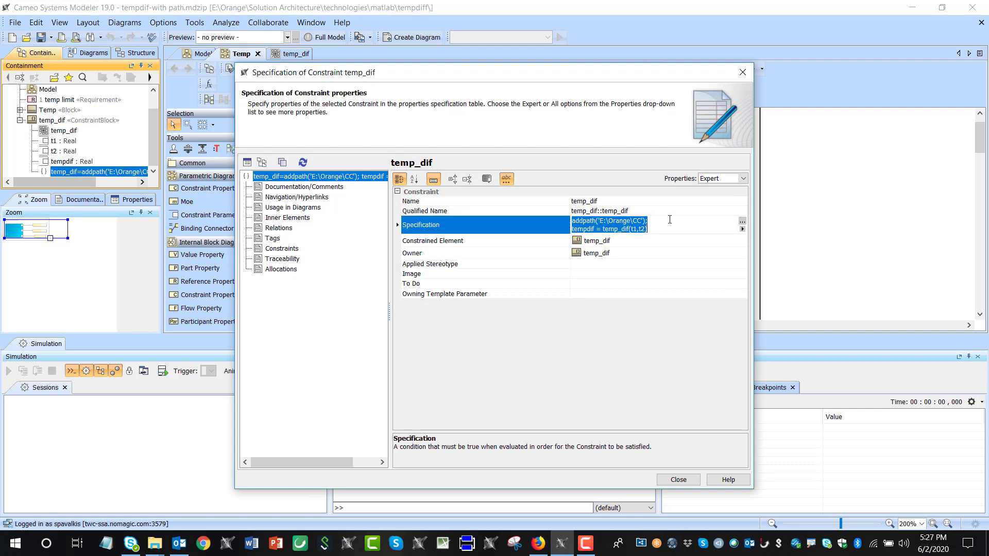
click(742, 223)
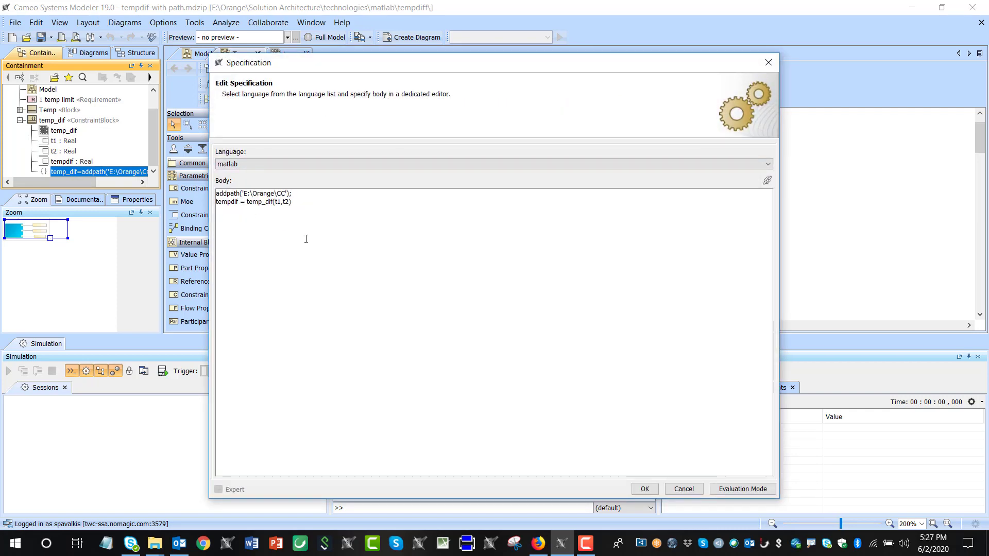
click(684, 489)
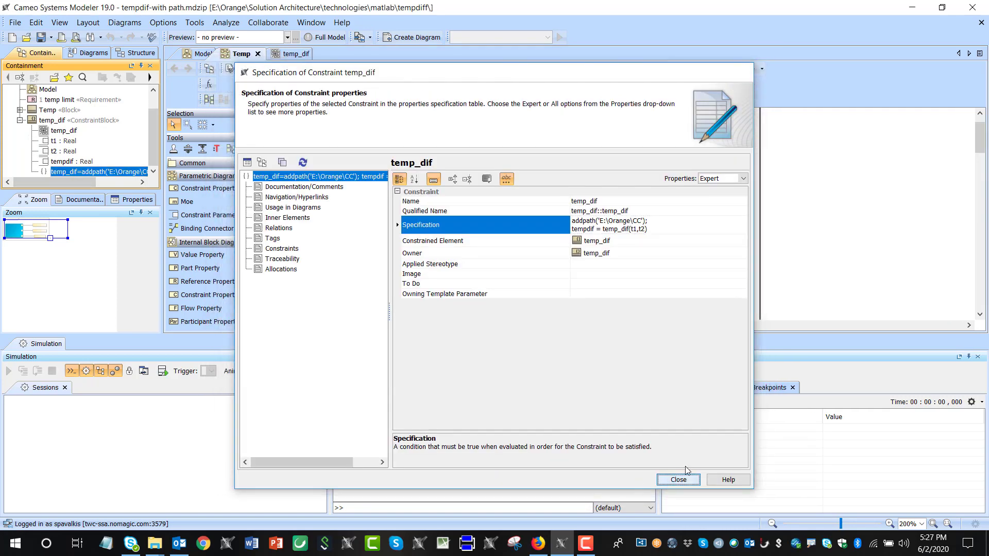
click(679, 482)
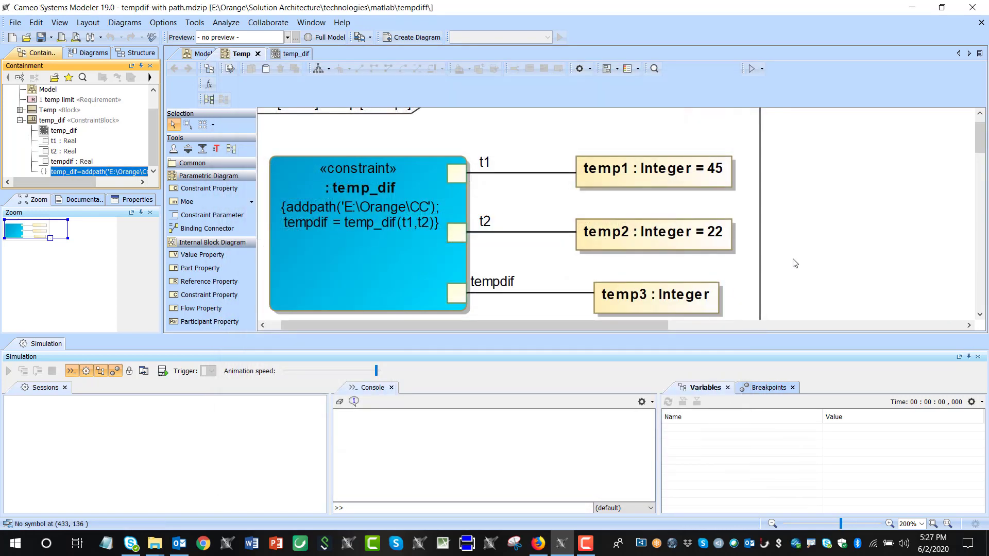
Simulate the Temp block so MATLAB runs addpath and solves temp3 = 23, viewing the console.
click(762, 70)
click(773, 86)
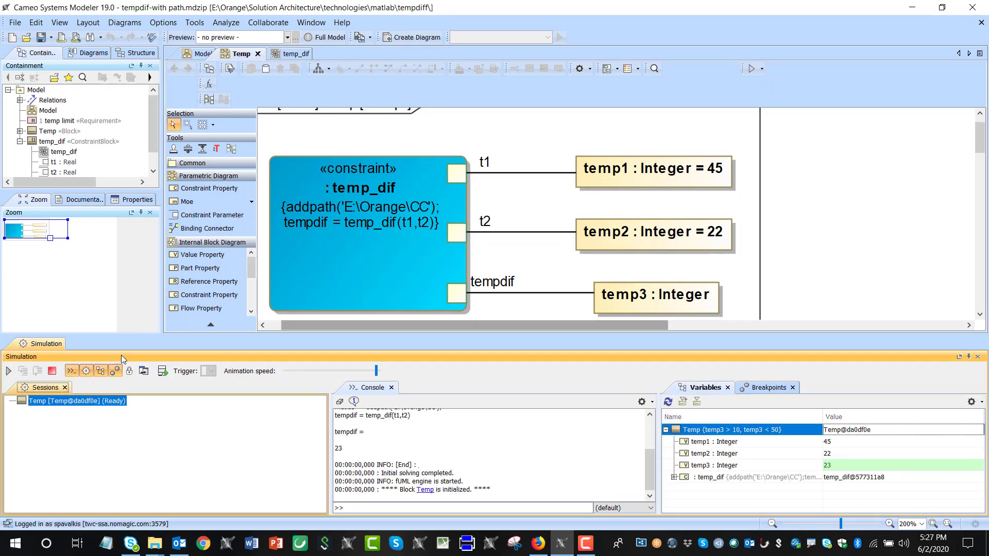
click(9, 372)
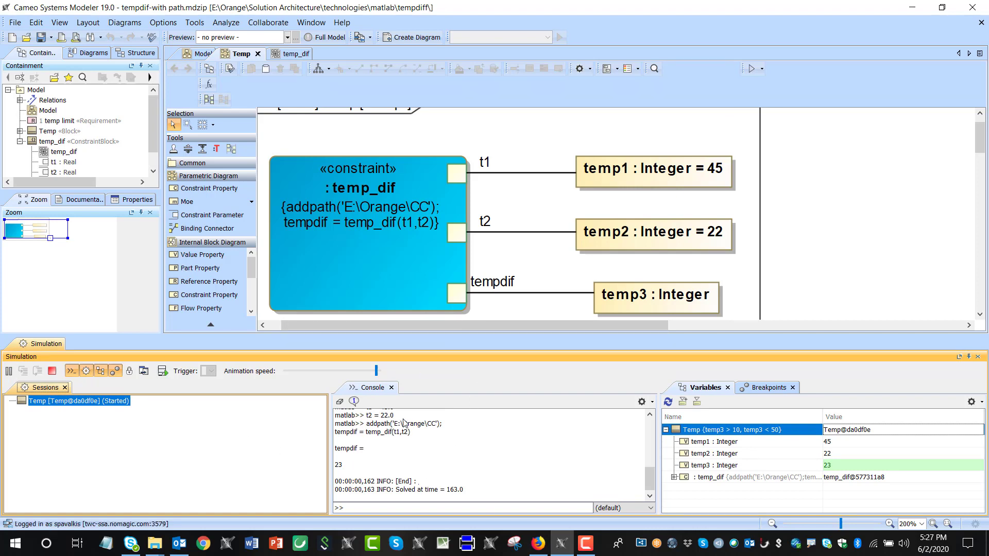
click(399, 508)
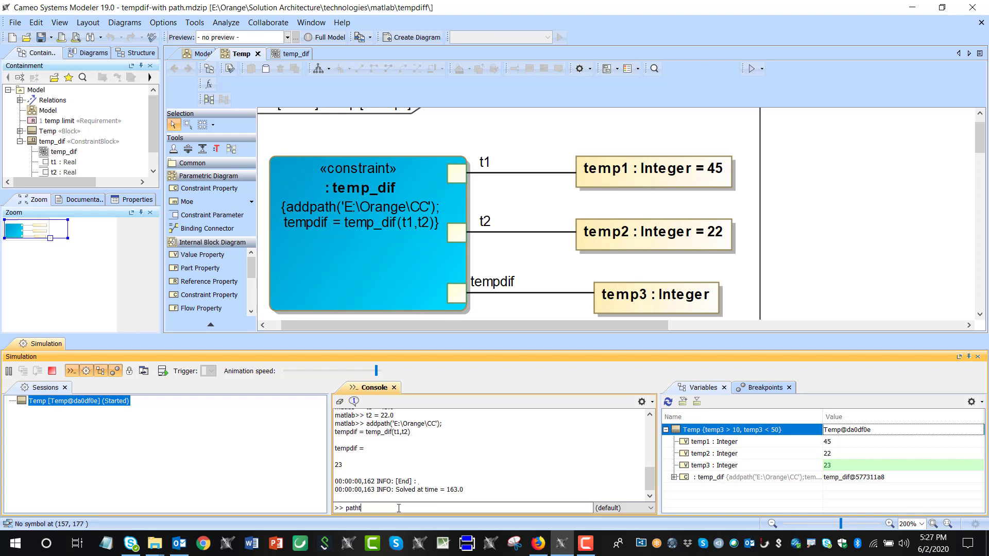
Switch the console language to Matlab and run pathtool to open the search path editor.
key(Return)
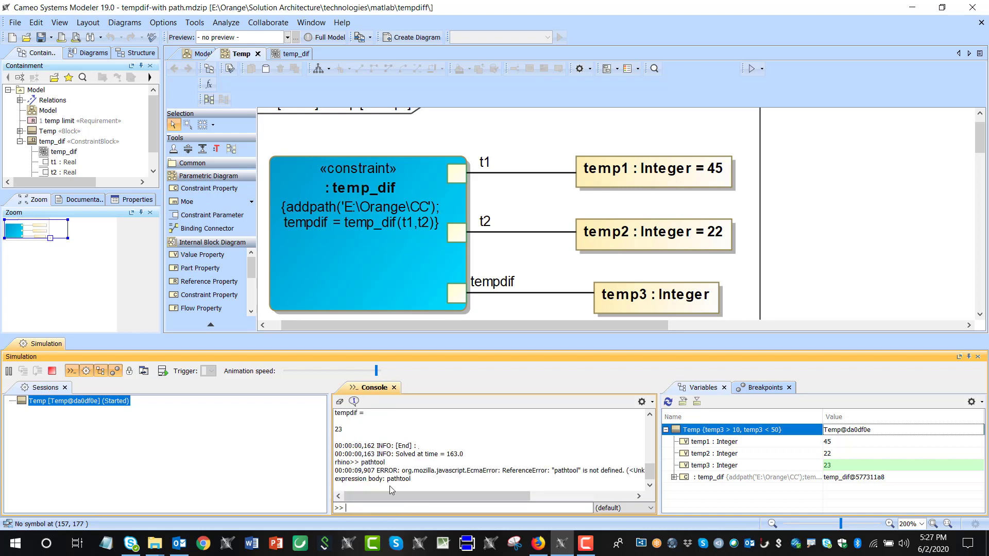
click(621, 508)
click(621, 499)
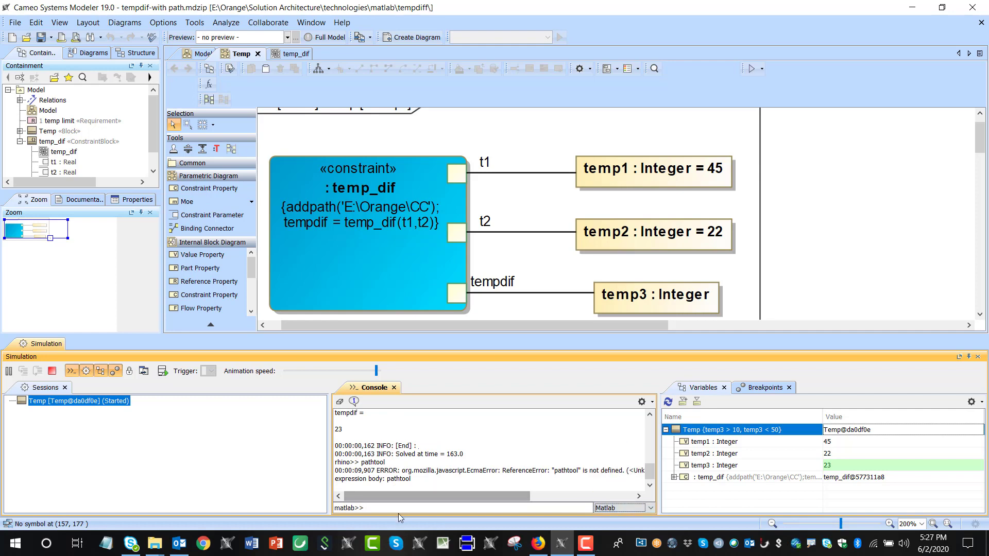
click(396, 509)
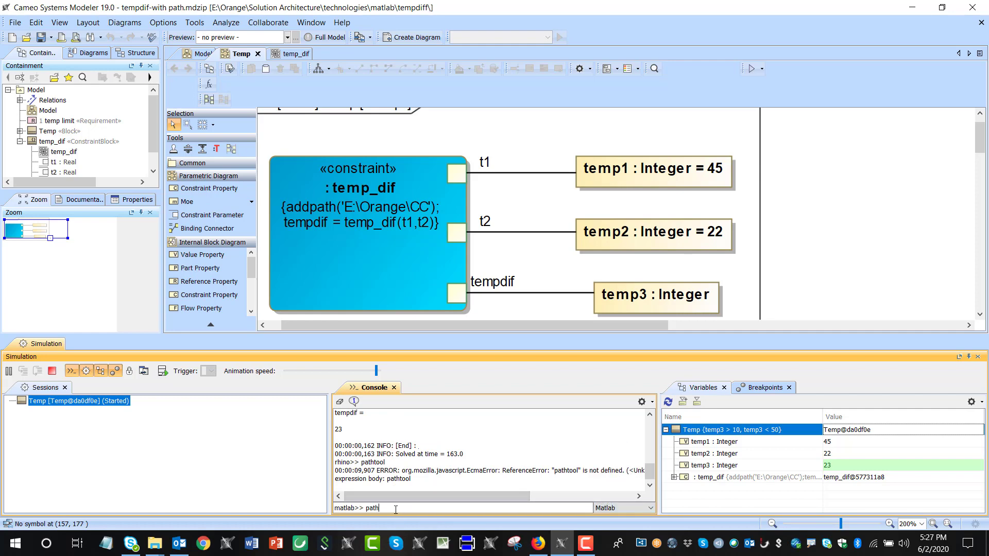
key(Return)
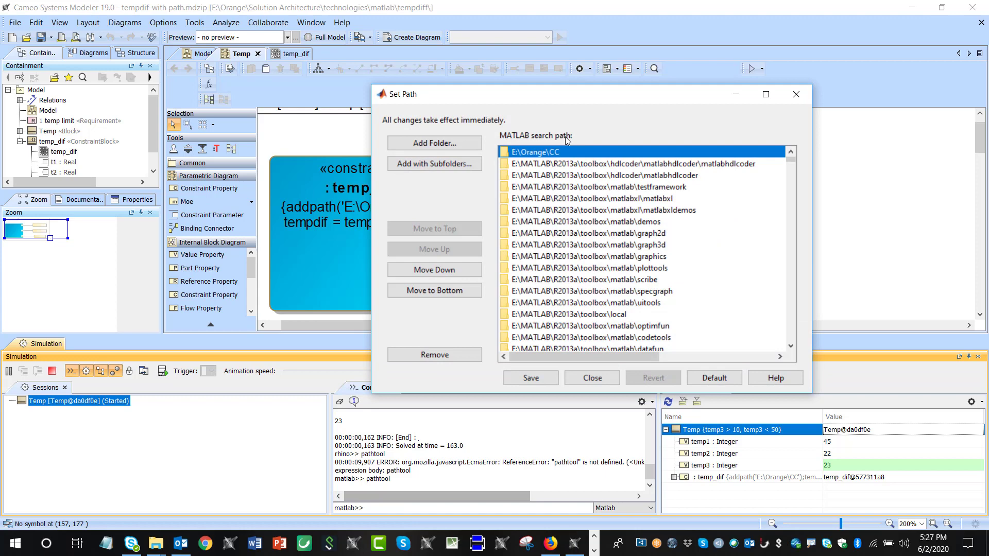
Remove E:\Orange\CC from the MATLAB path, save and close, then terminate the simulation.
click(441, 355)
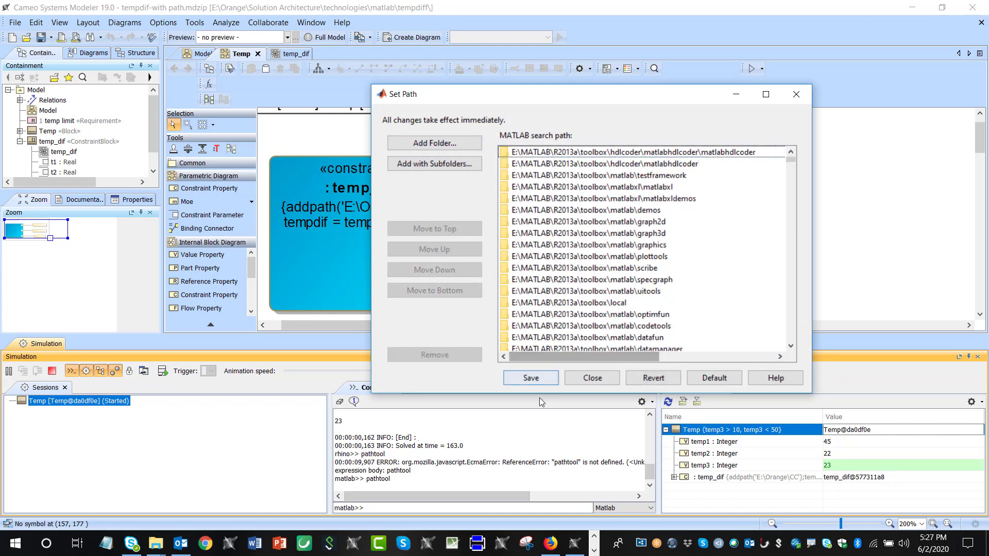
click(532, 379)
click(591, 378)
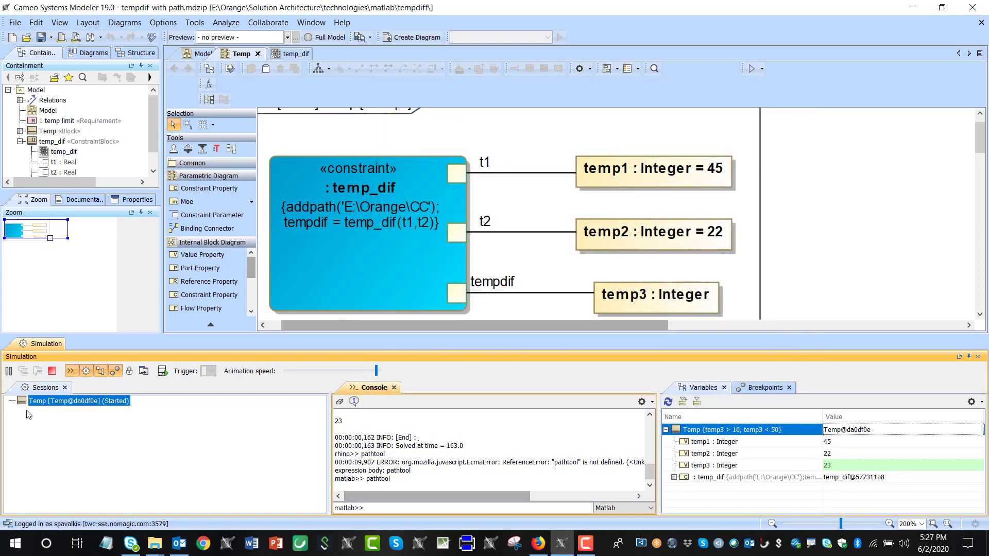
click(54, 374)
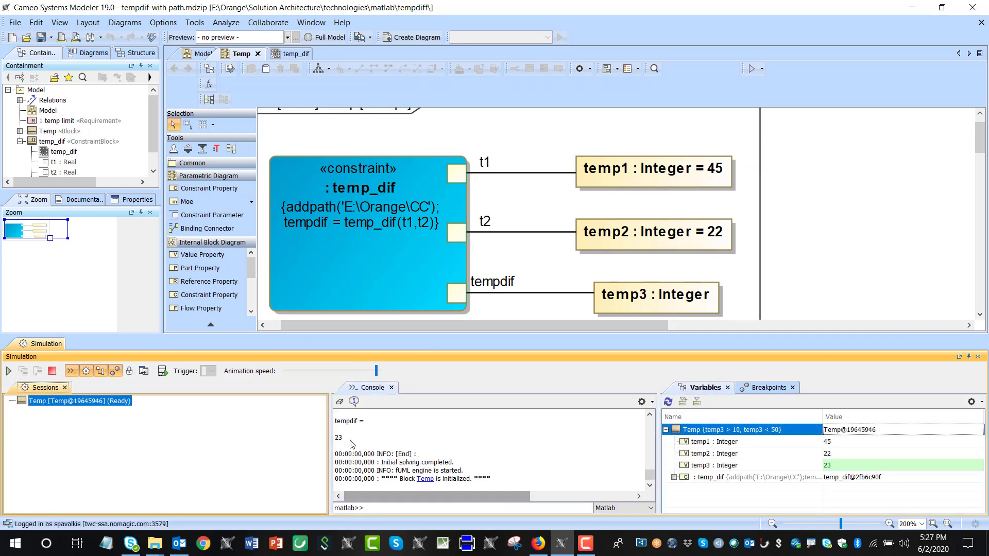
Run pathtool again from the Matlab console, then bring the Cameo diagram back to the front.
click(376, 508)
text(path)
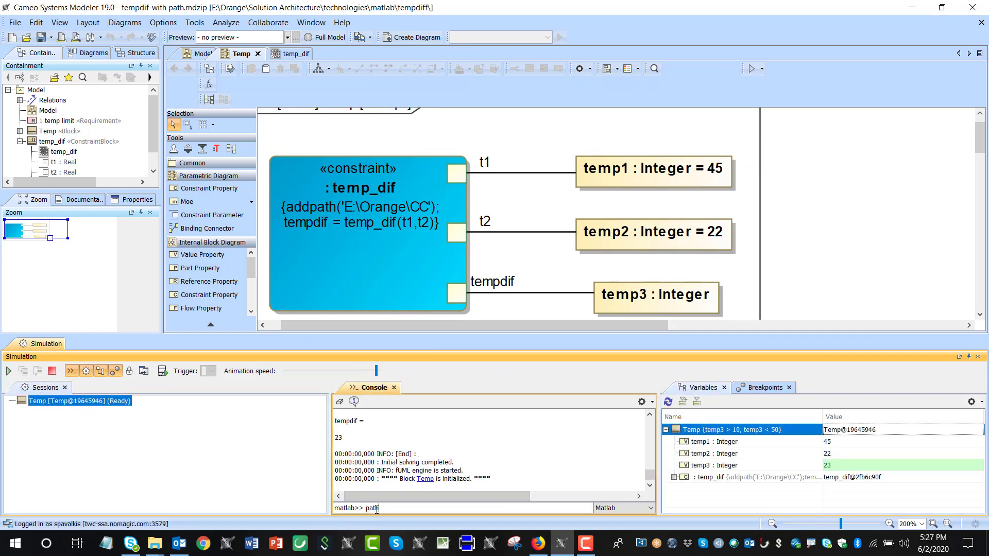
text(tool)
key(Return)
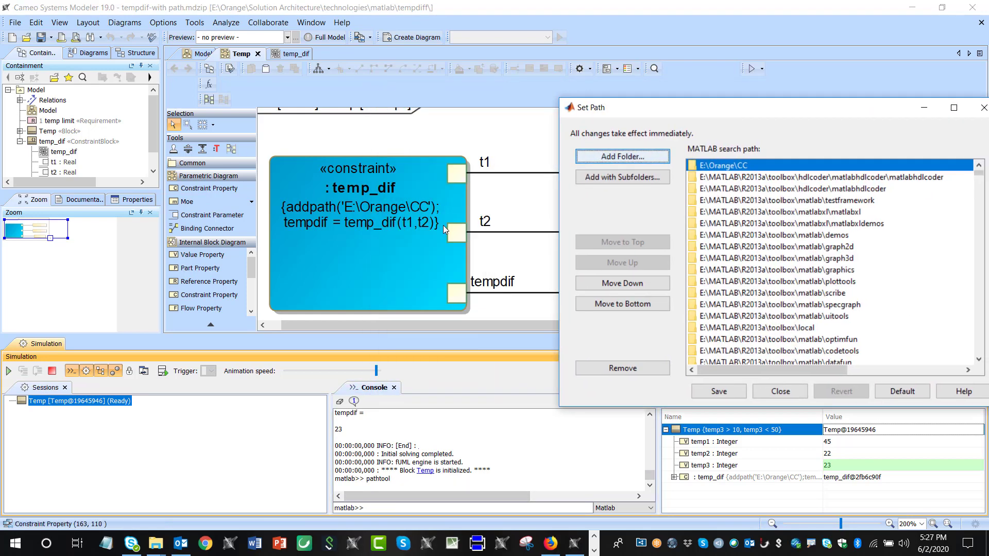
click(383, 137)
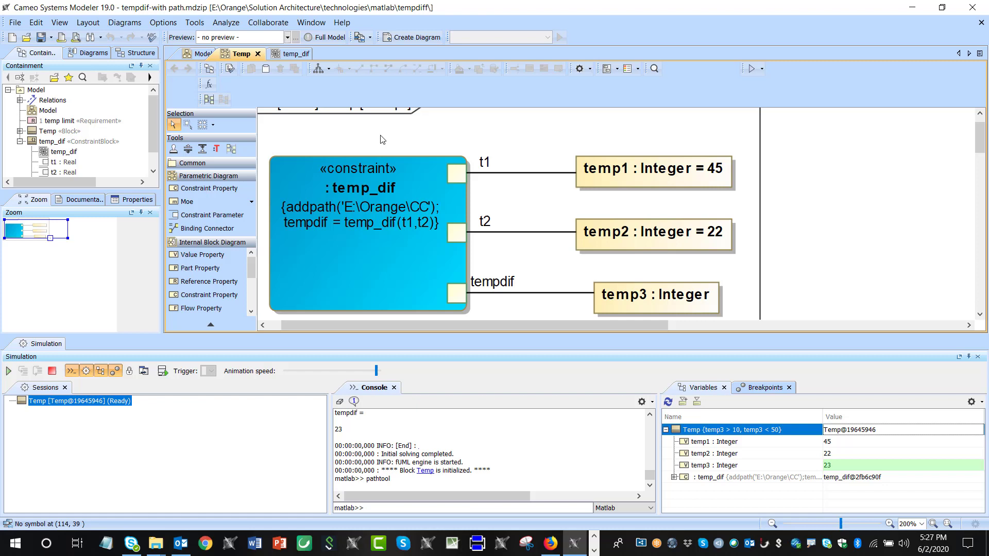